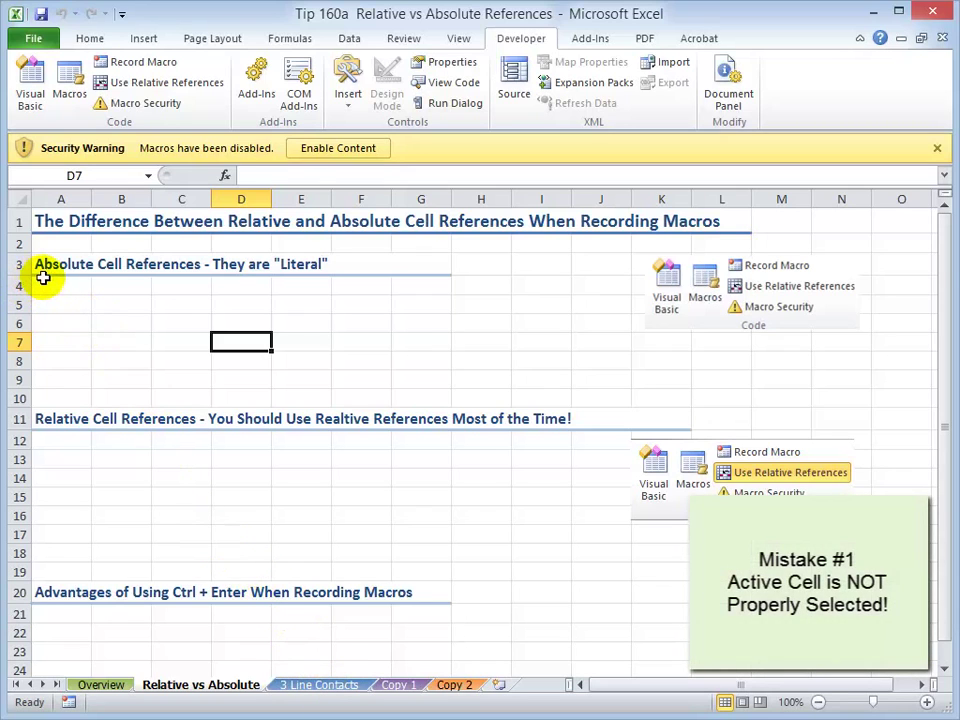
click(48, 286)
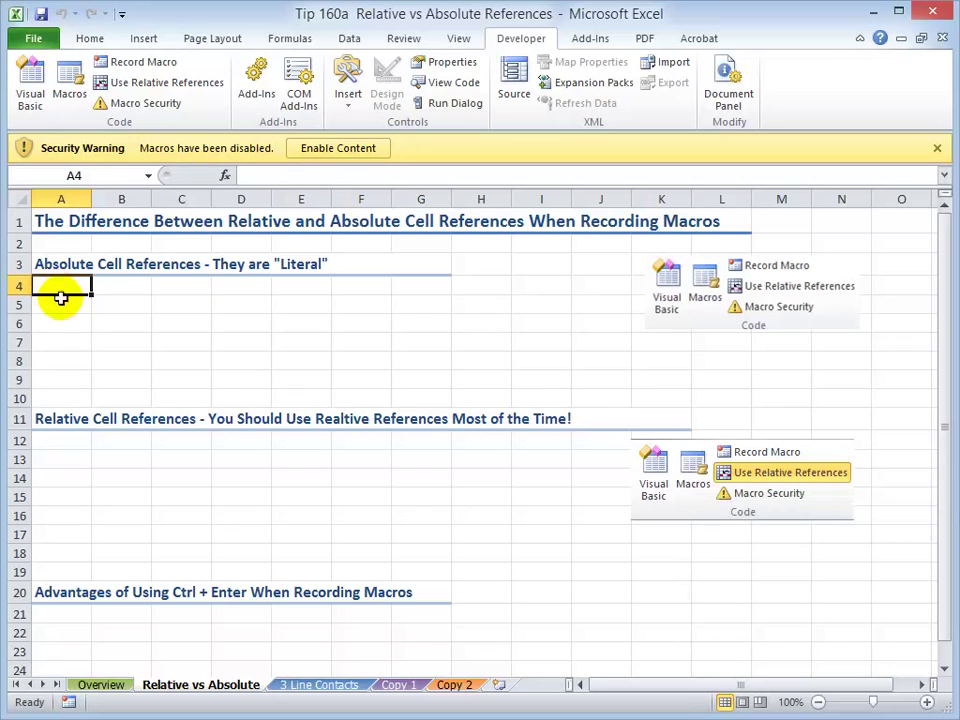
click(230, 357)
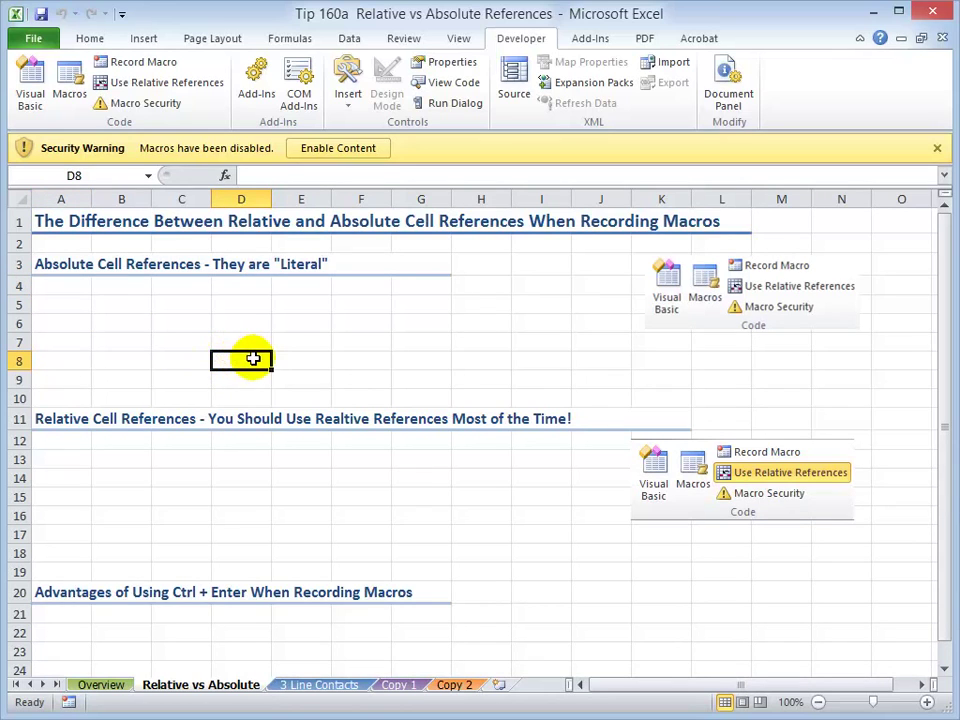
click(63, 288)
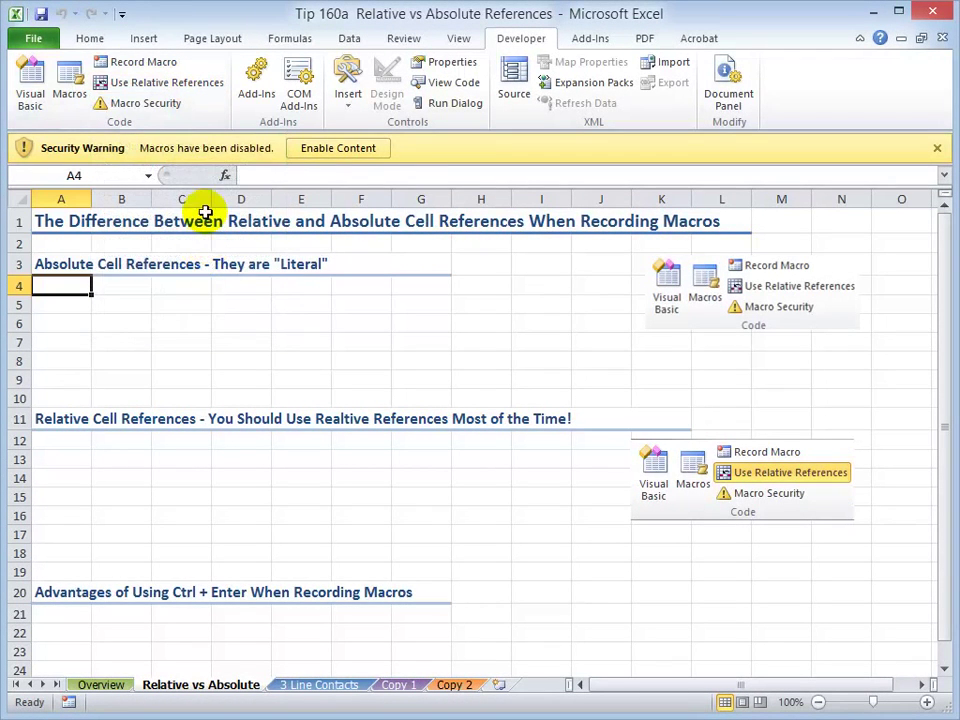
click(178, 88)
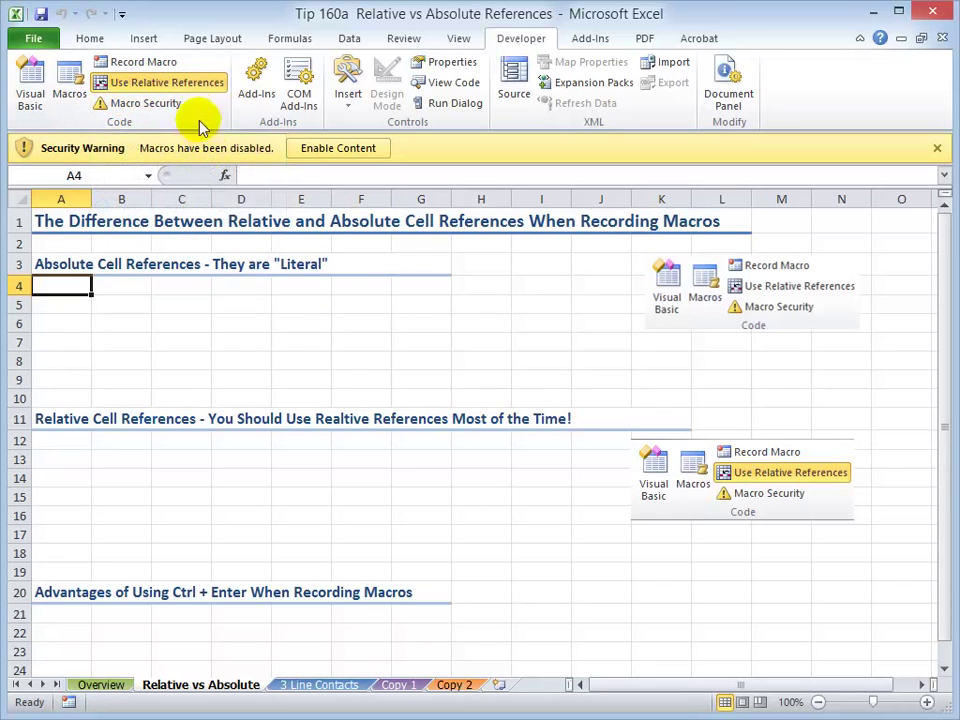
click(190, 88)
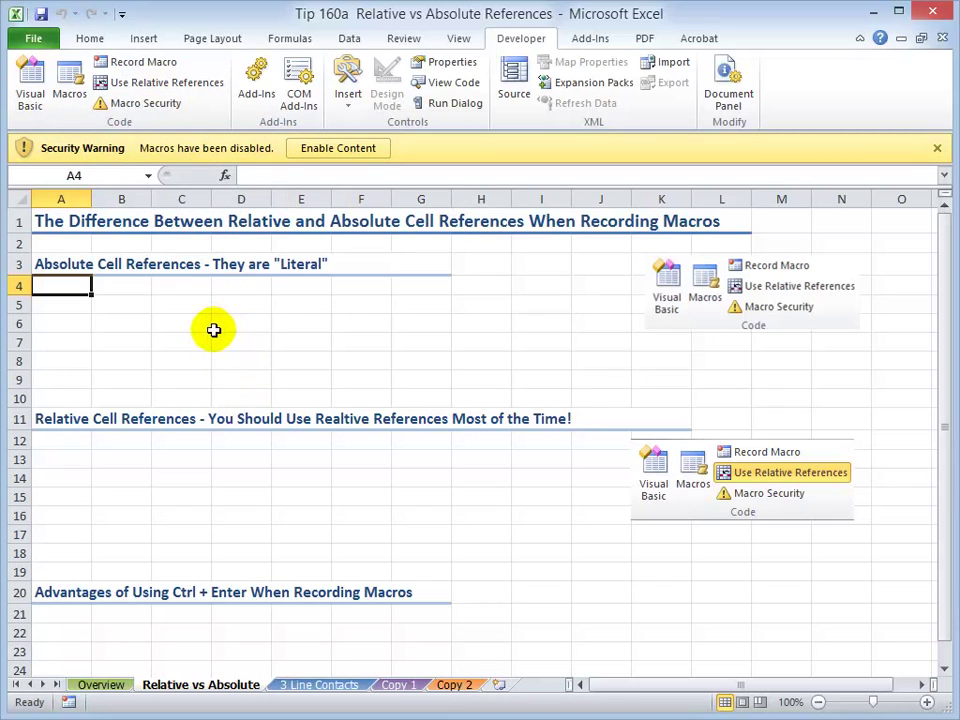
- Enable the workbook's disabled macro content
click(83, 592)
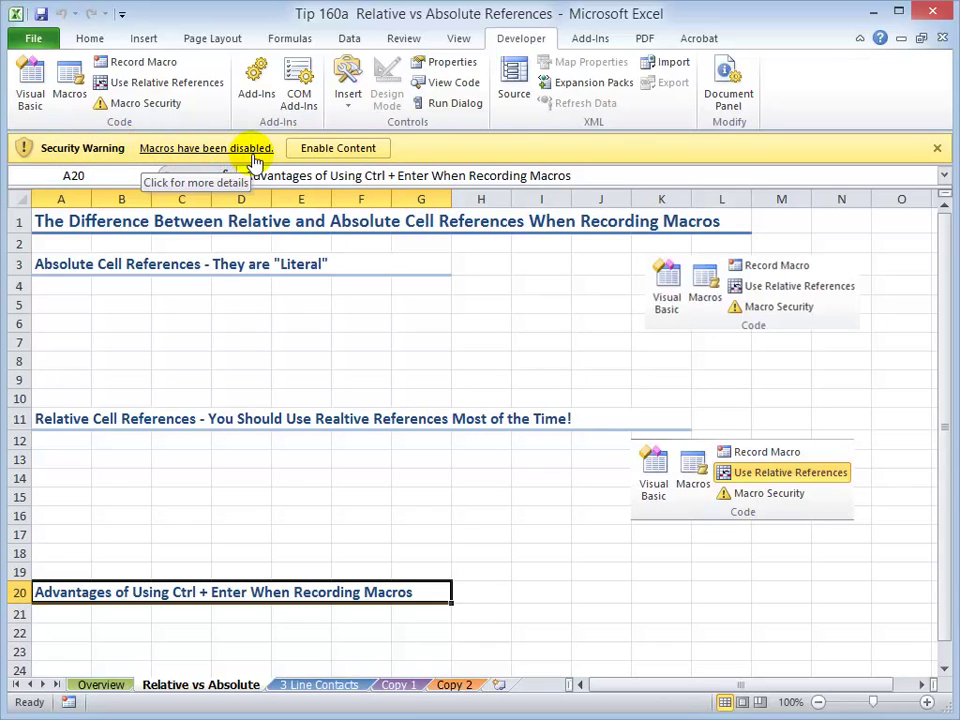
click(318, 152)
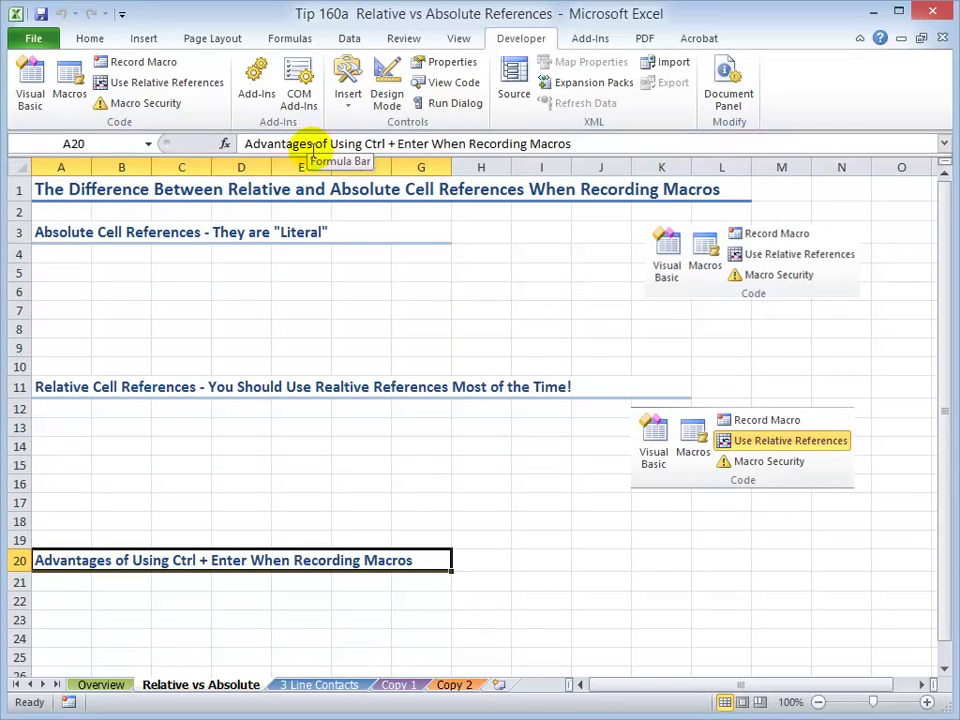
- With cell D6 active, start recording a macro named CompanyName1 with shortcut Ctrl+Shift+N, stored in This Workbook
click(250, 293)
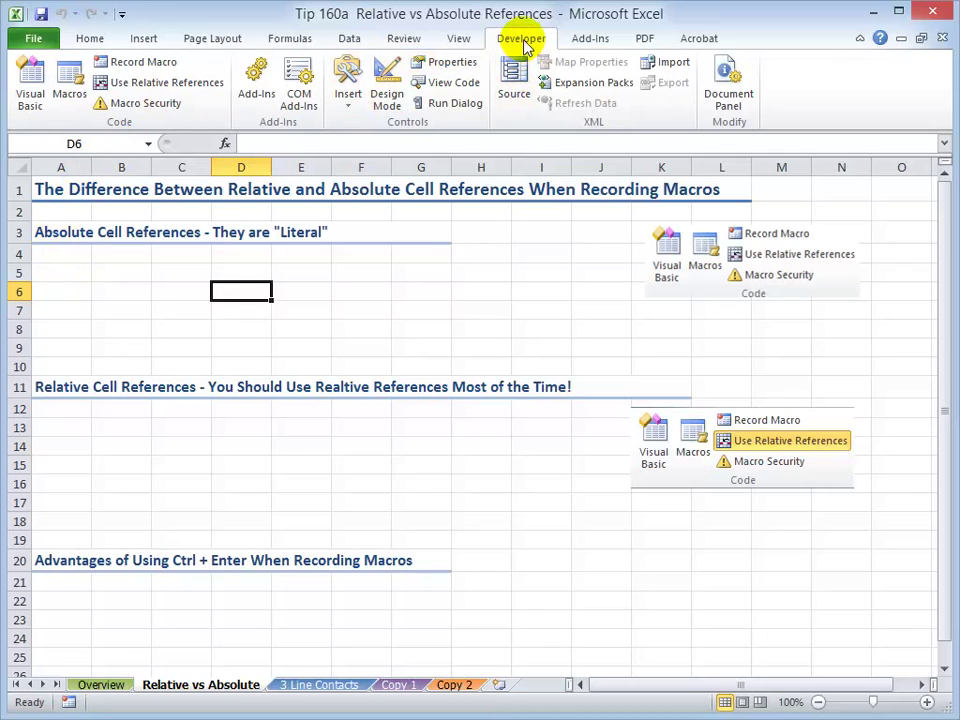
click(157, 68)
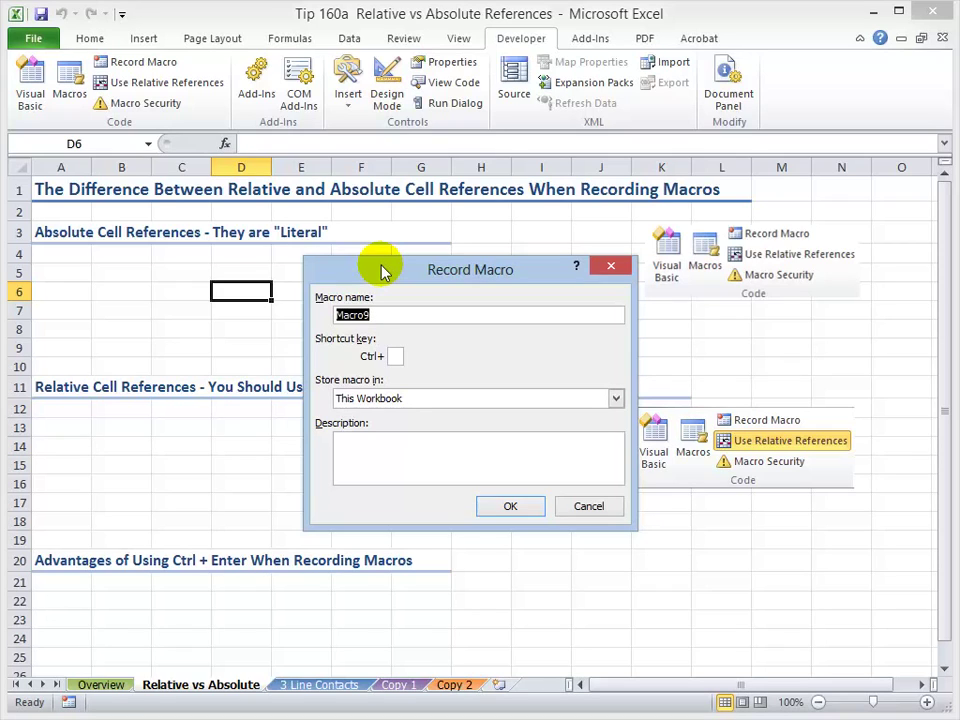
text(Company)
key(BackSpace)
text(Name1)
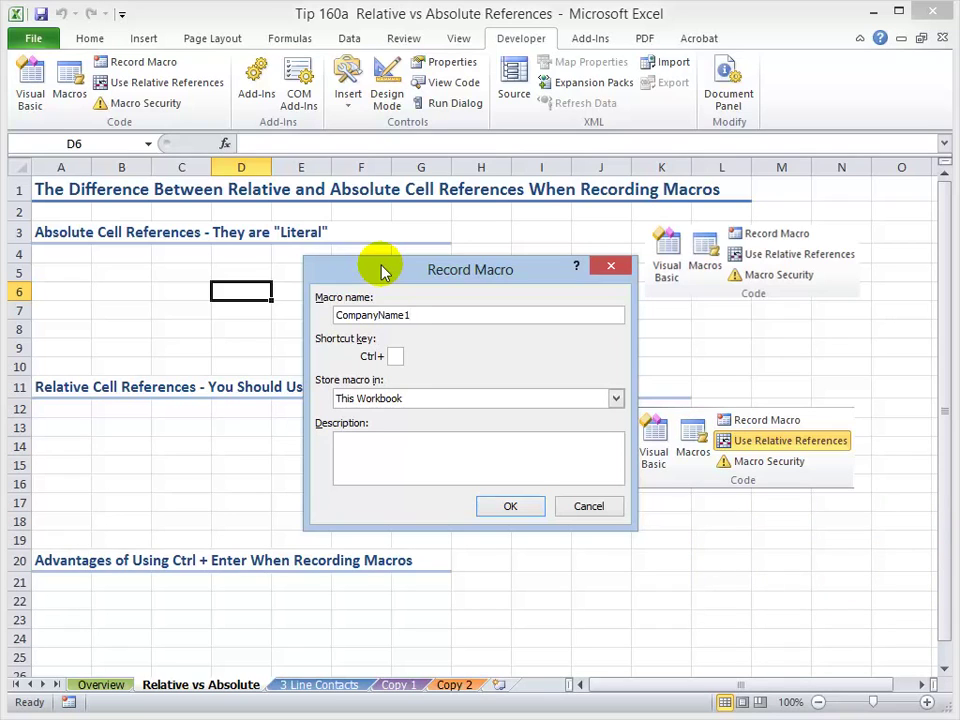
click(396, 356)
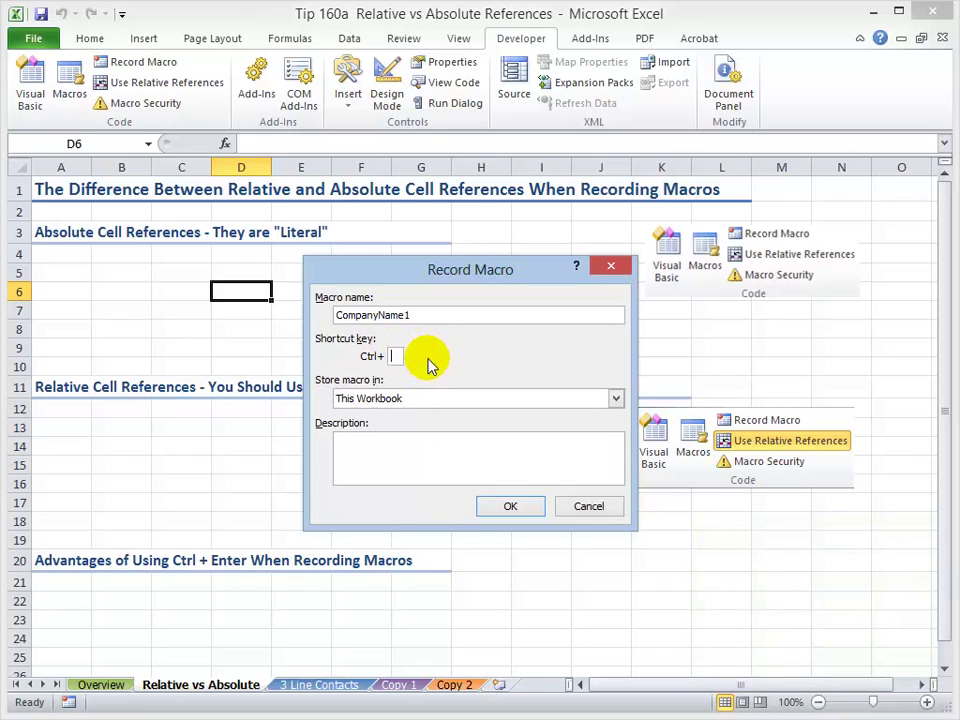
text(N)
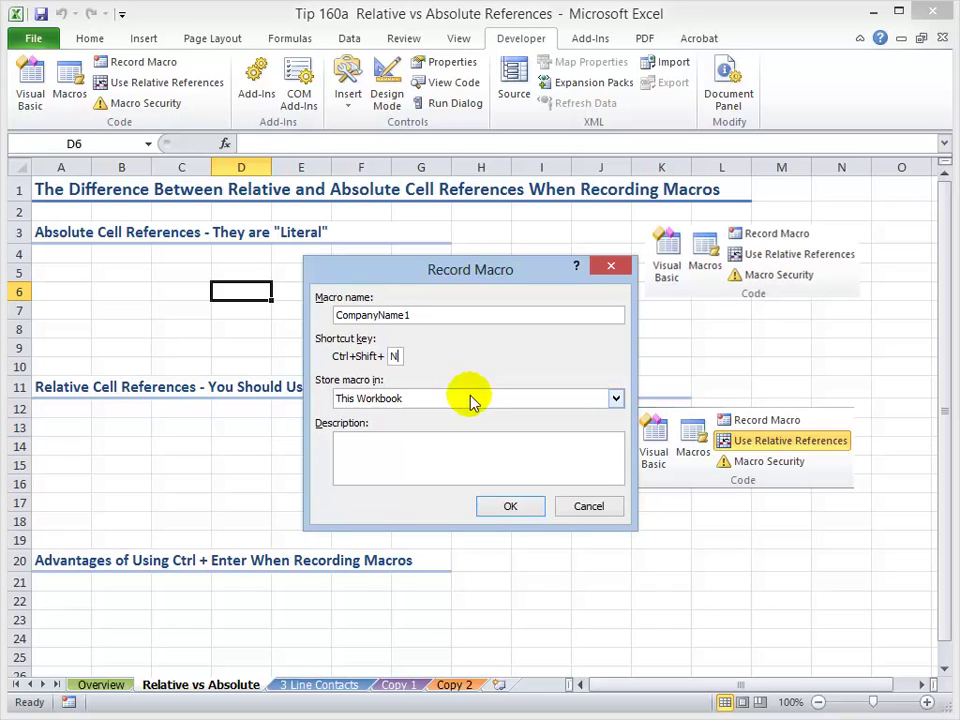
click(518, 503)
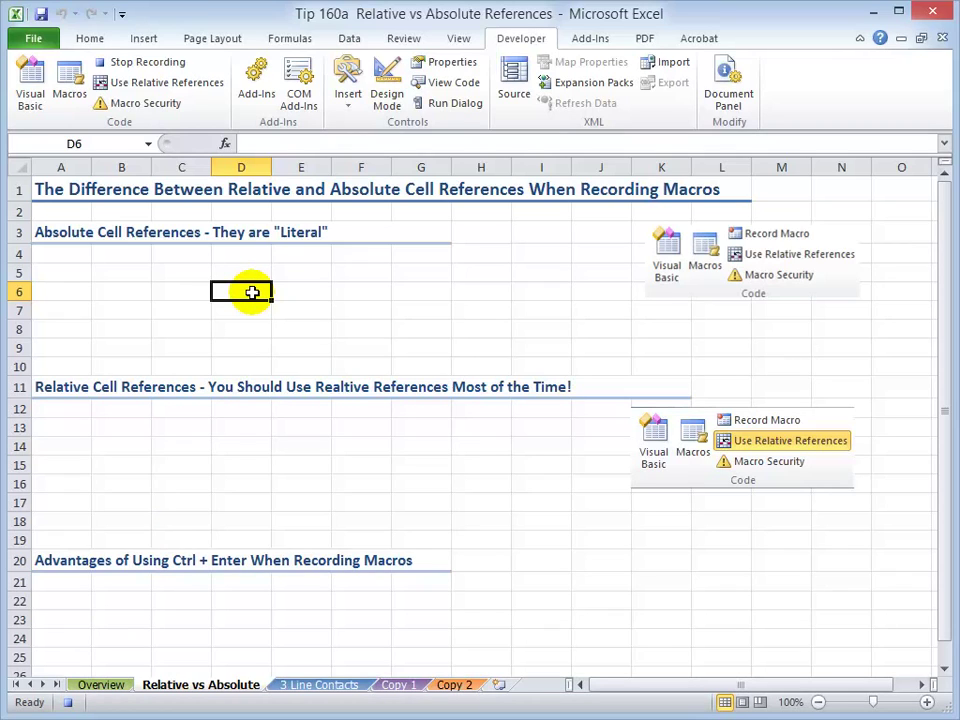
- Enter "The Company Rocks. LLD" in cell A4 and keep that cell active
click(64, 253)
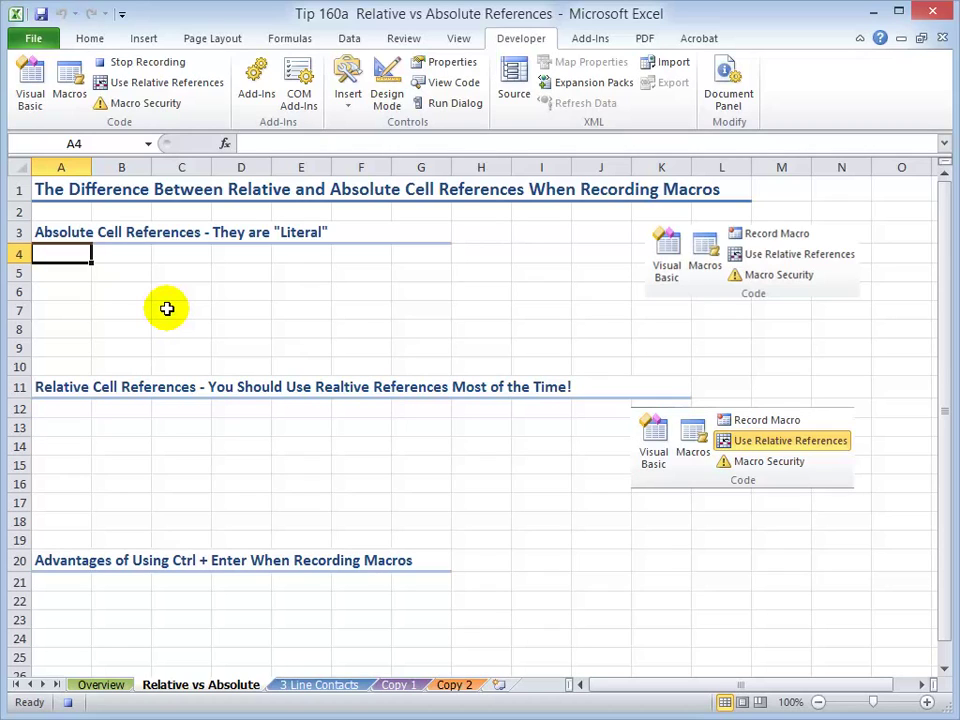
text(The)
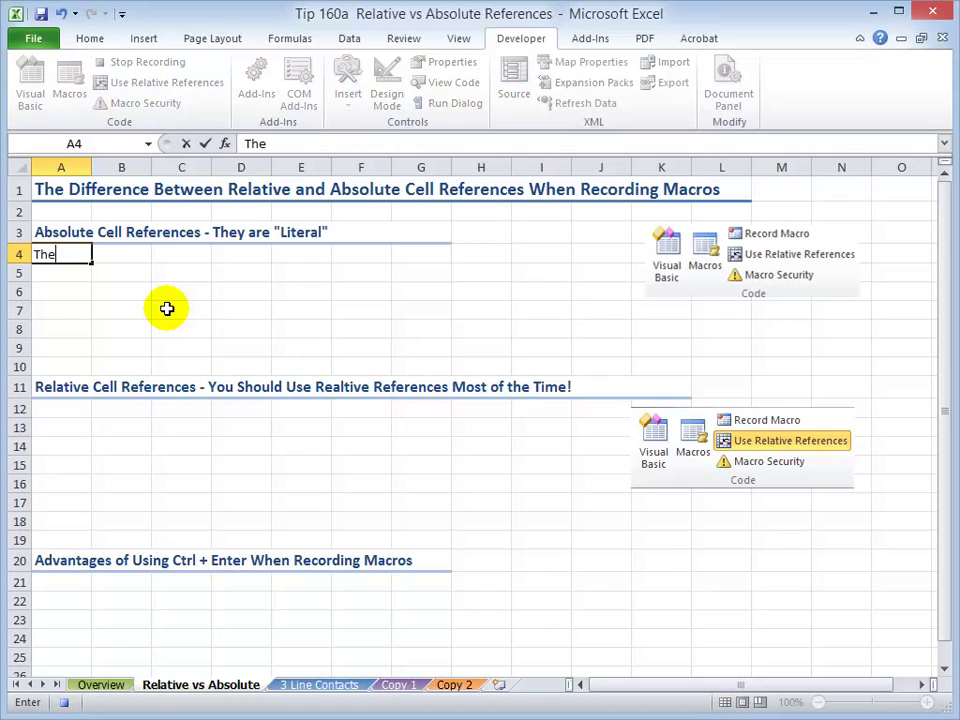
text( Comp)
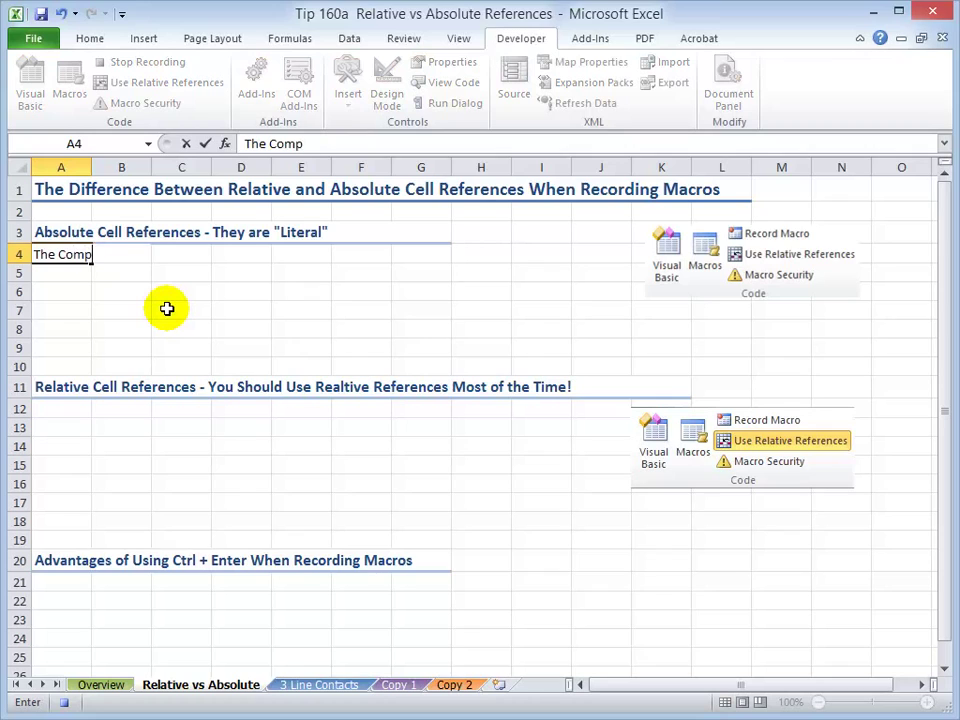
text(any Rocks.)
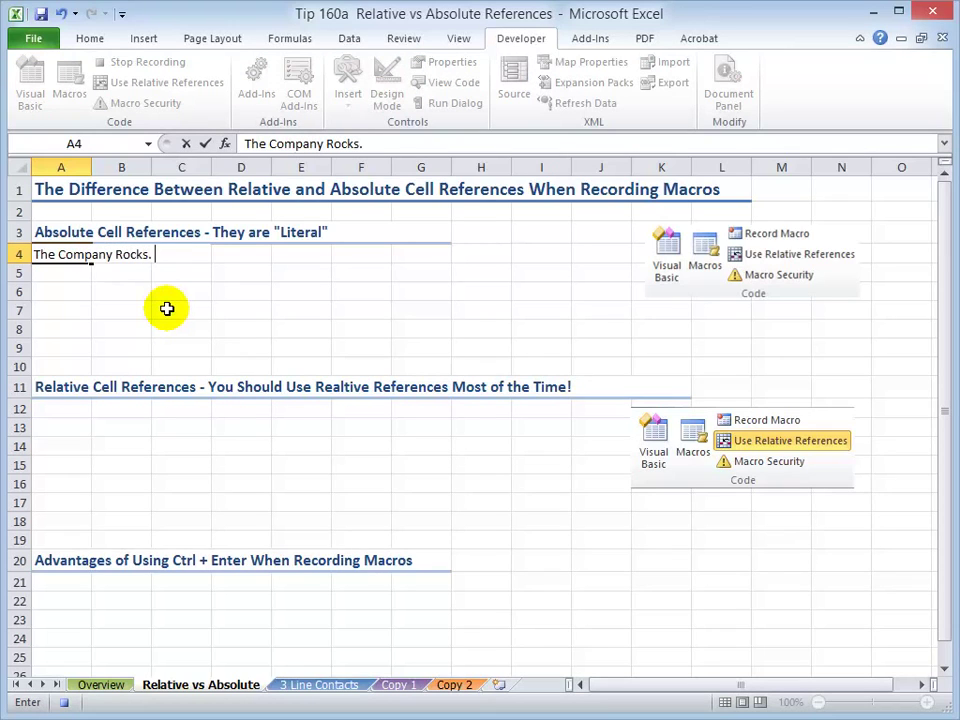
text( LLD)
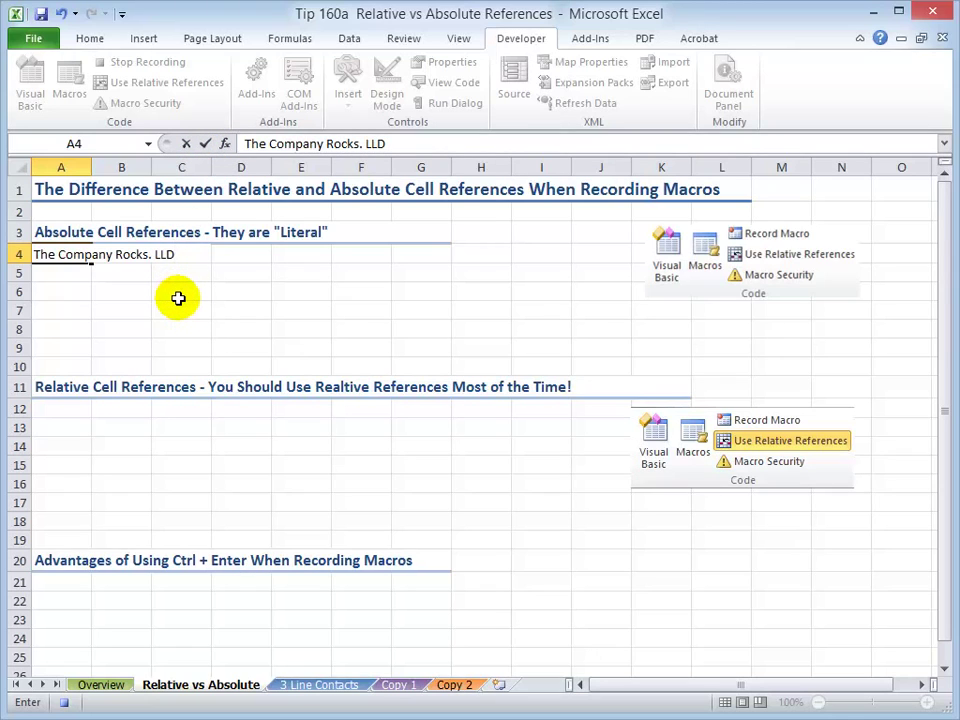
key(ctrl+Return)
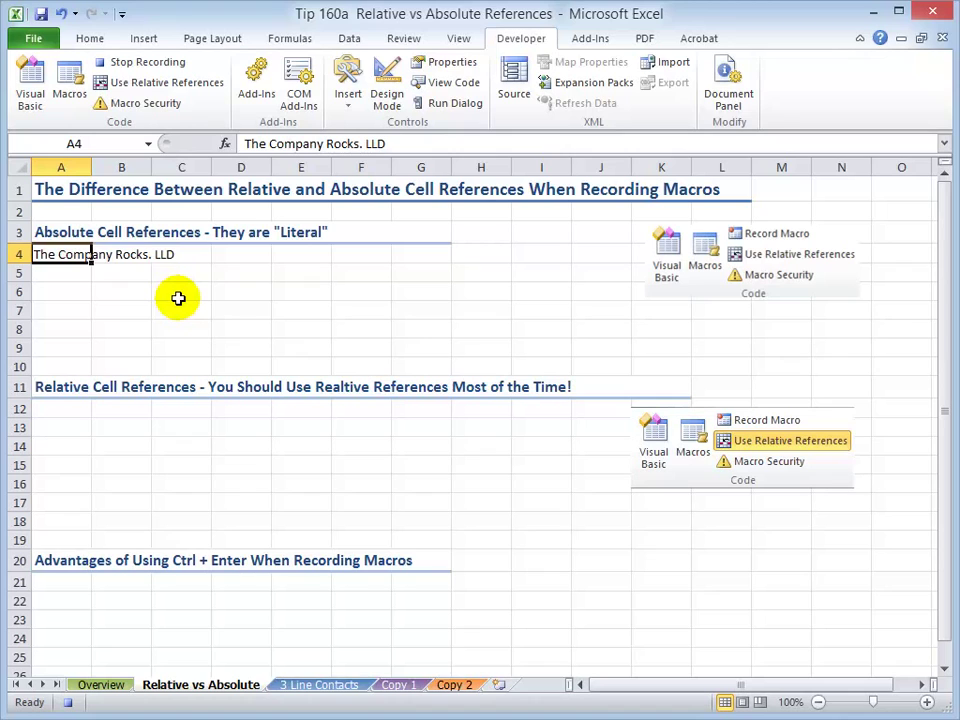
- Format the company name in A4 as bold and italic, and stop recording the macro
click(86, 43)
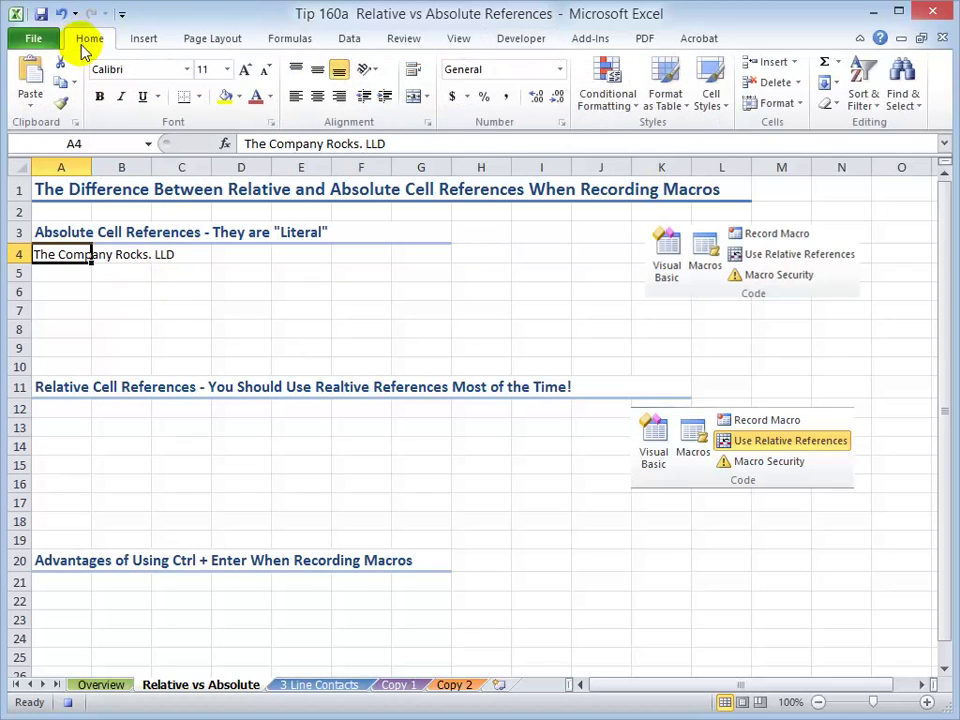
click(99, 97)
click(121, 98)
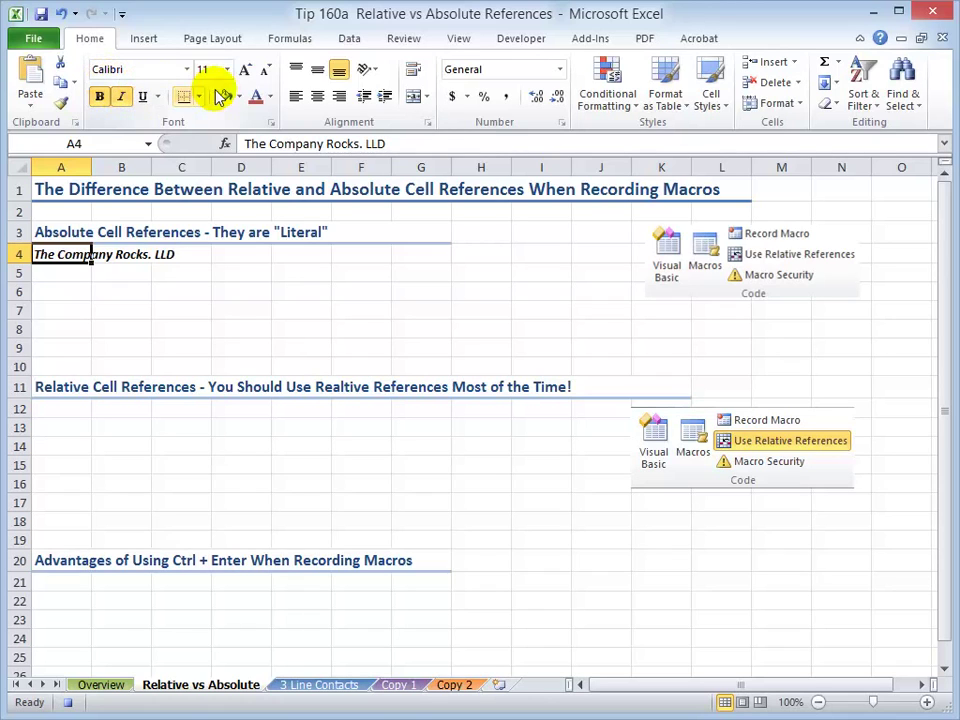
click(524, 45)
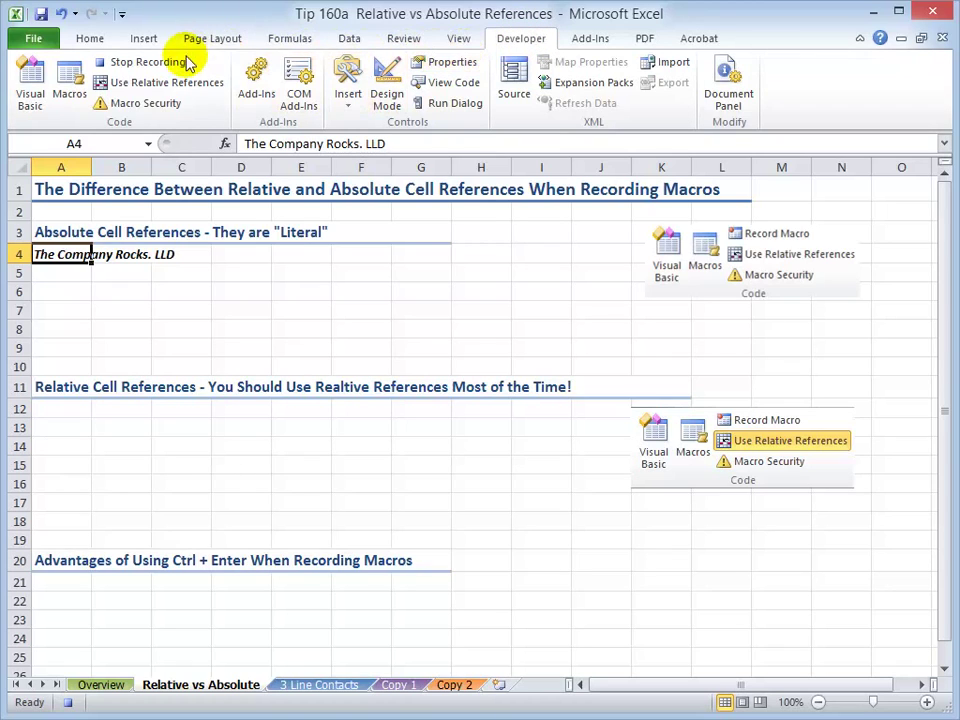
click(152, 63)
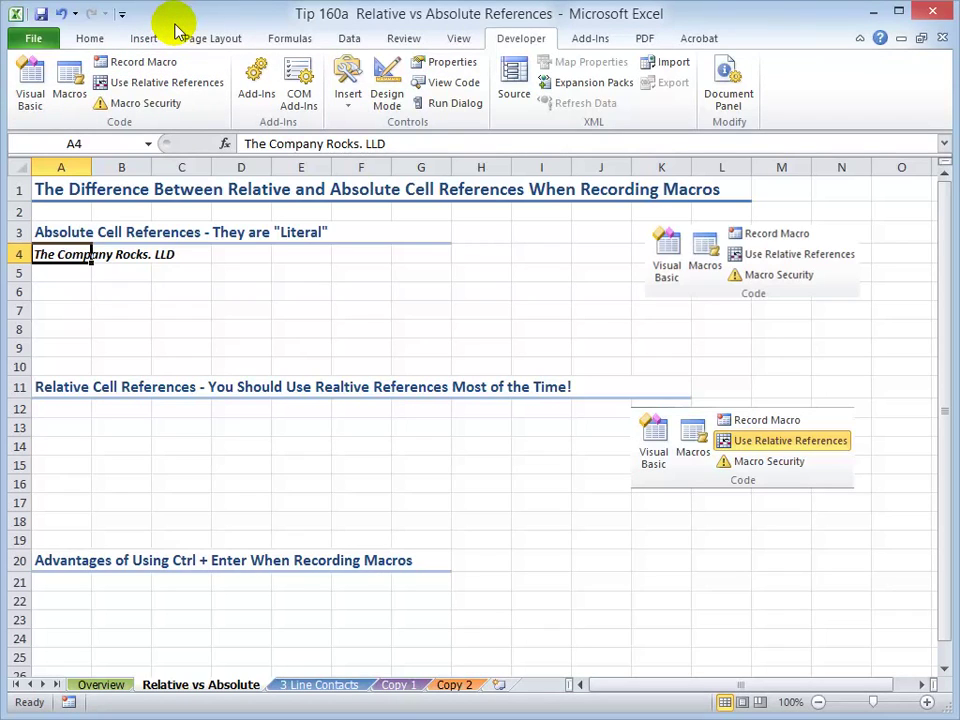
- Delete the company name from A4 and clear all of the cell's formatting
key(Delete)
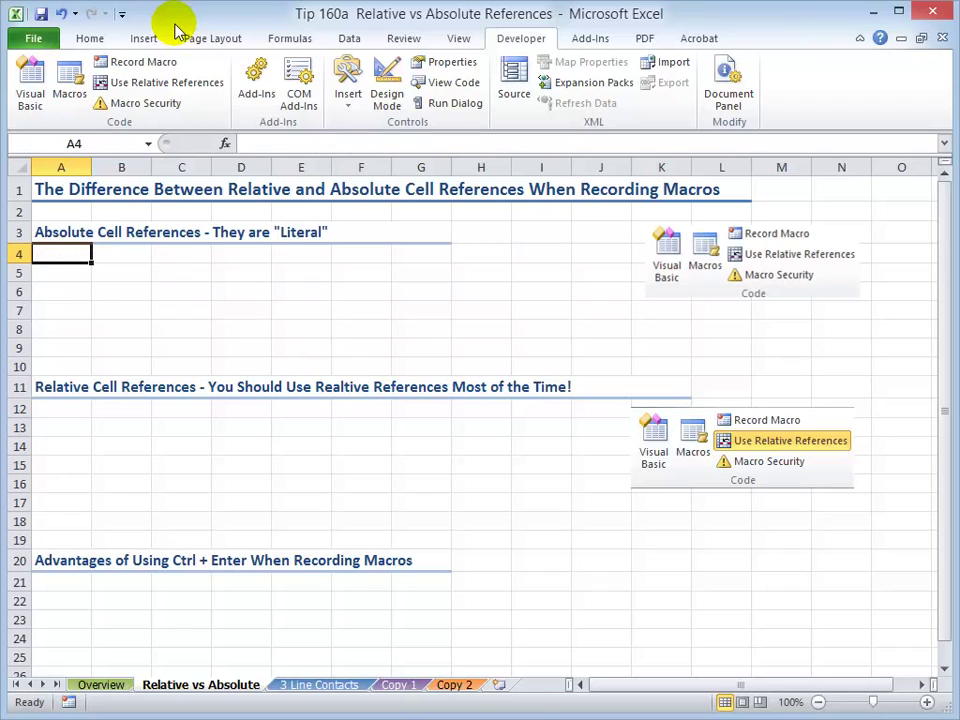
click(88, 40)
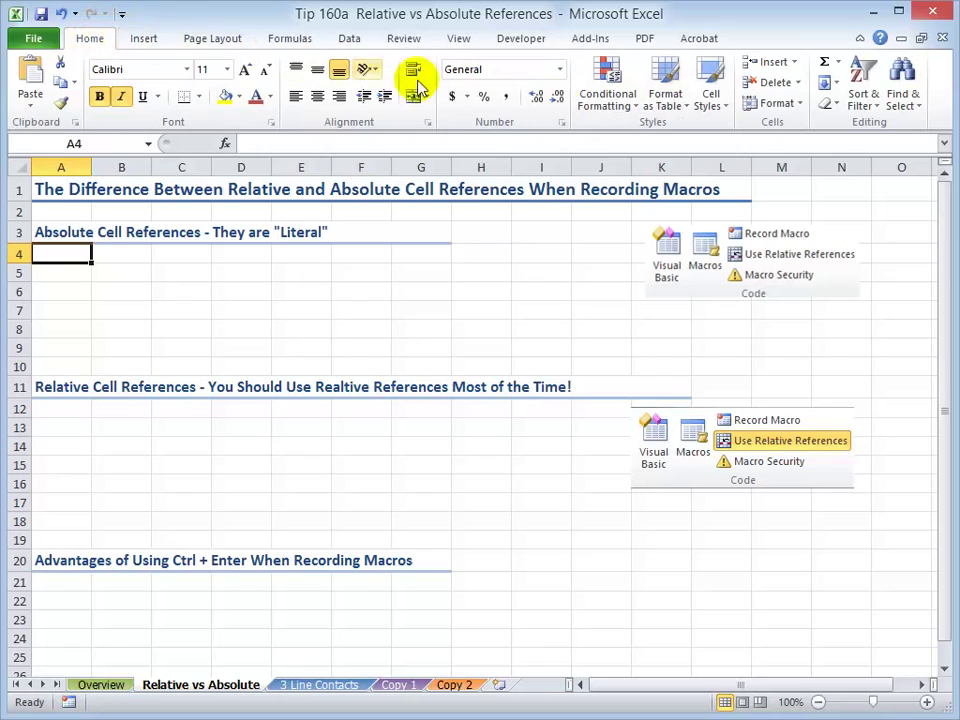
click(830, 105)
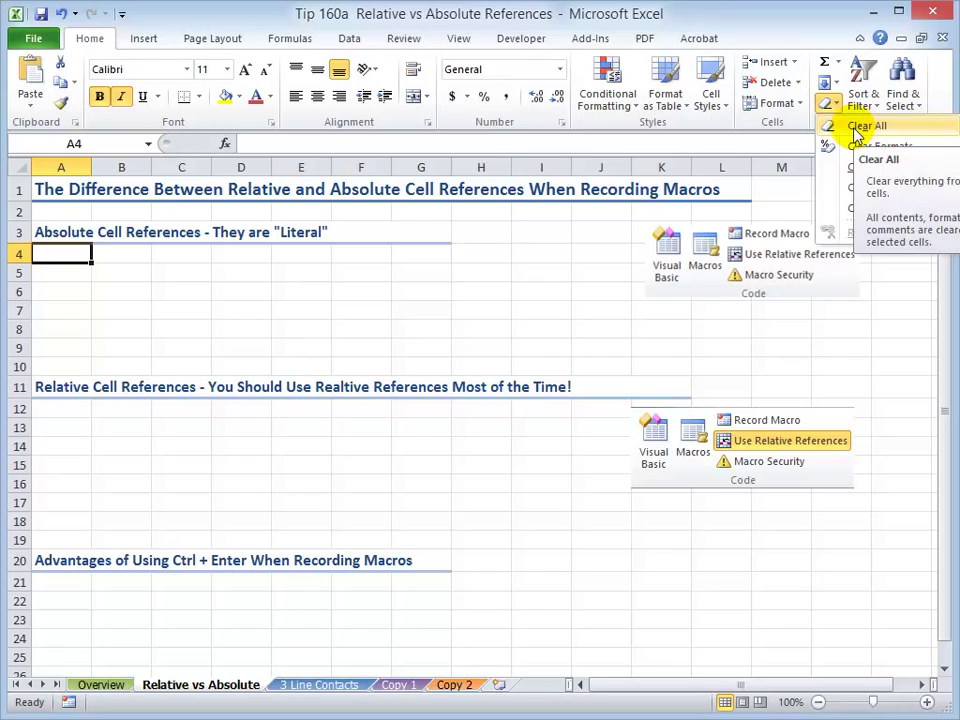
click(856, 130)
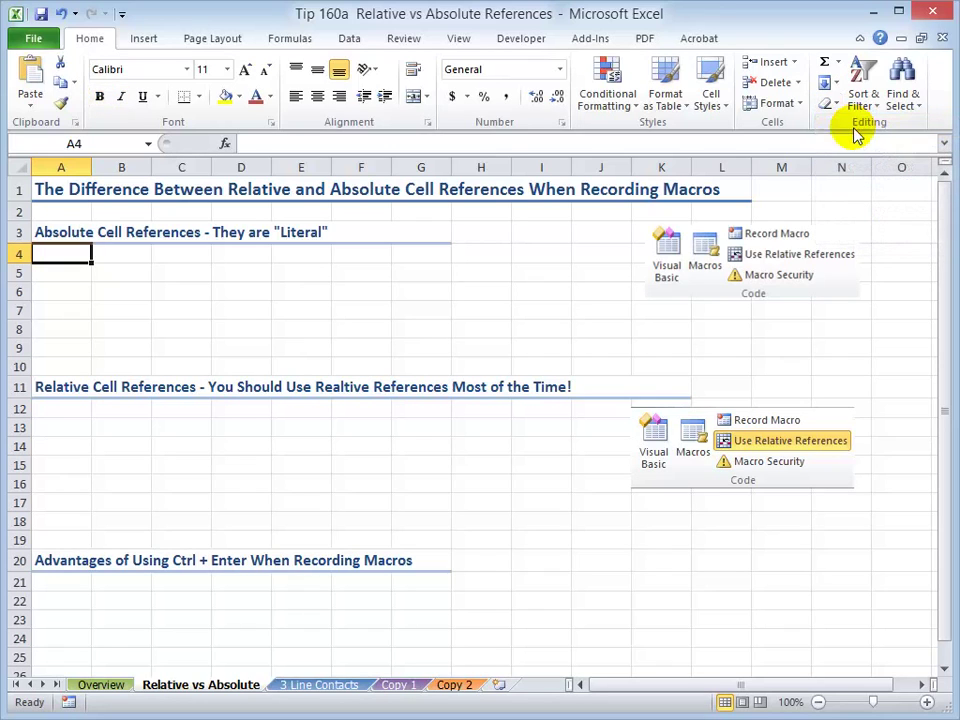
- Test the absolute-reference macro by running CompanyName1 with cell G8 active
click(424, 322)
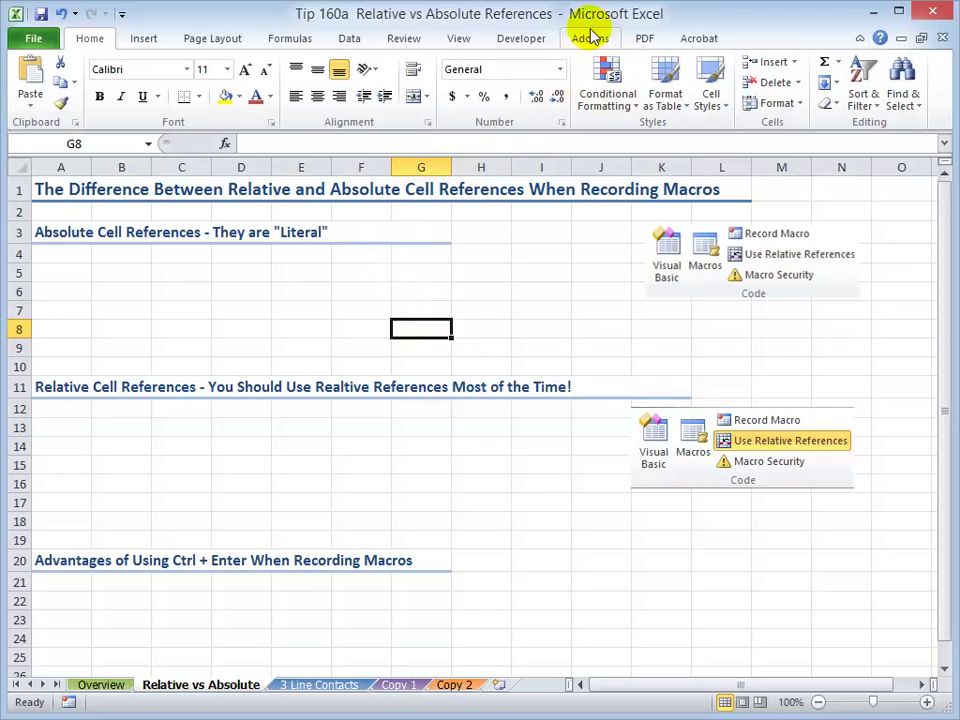
click(516, 40)
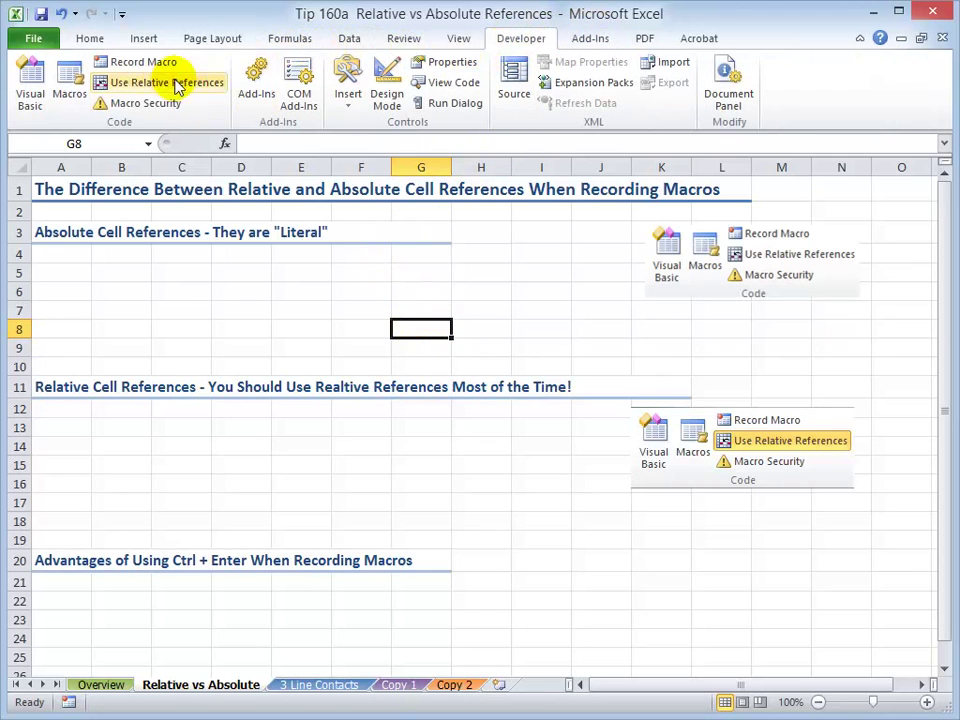
click(70, 85)
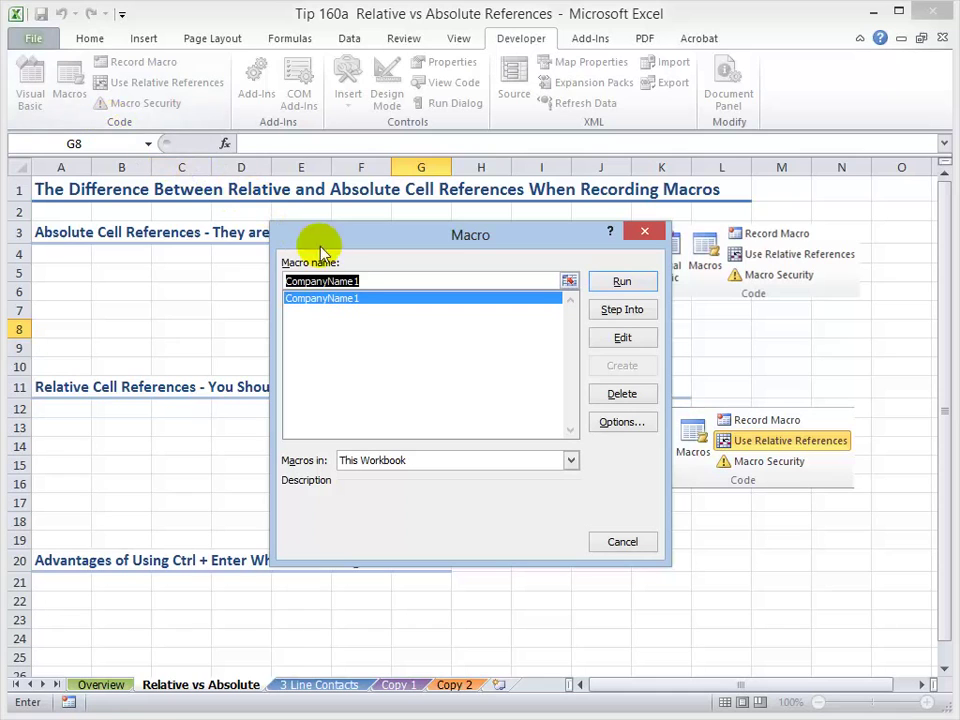
click(637, 281)
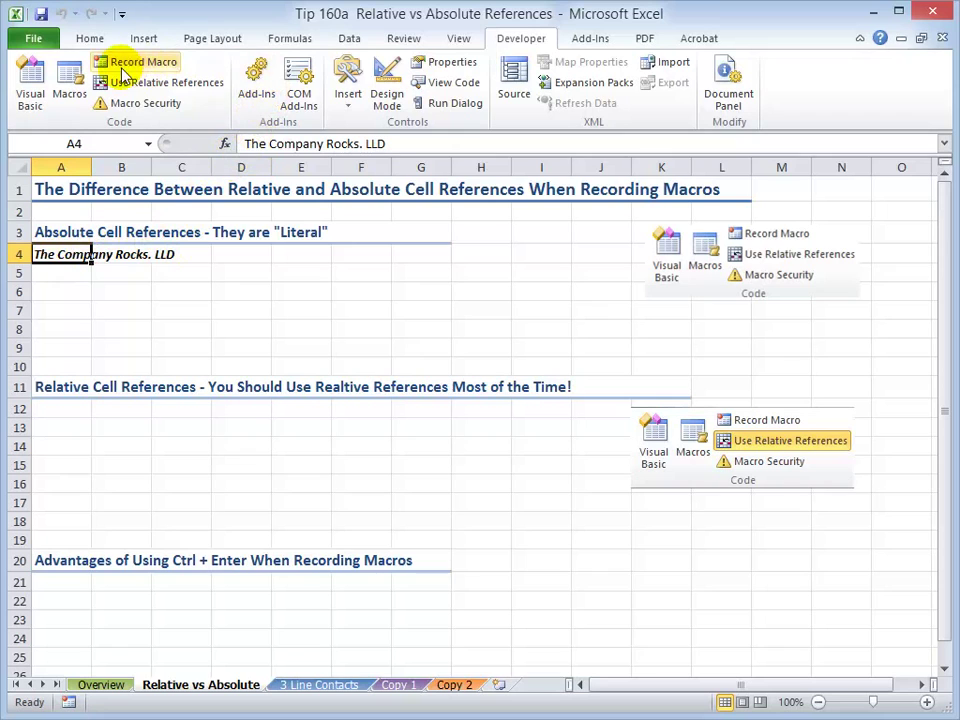
- Clear all contents and formatting that the macro placed in cell A4
click(92, 38)
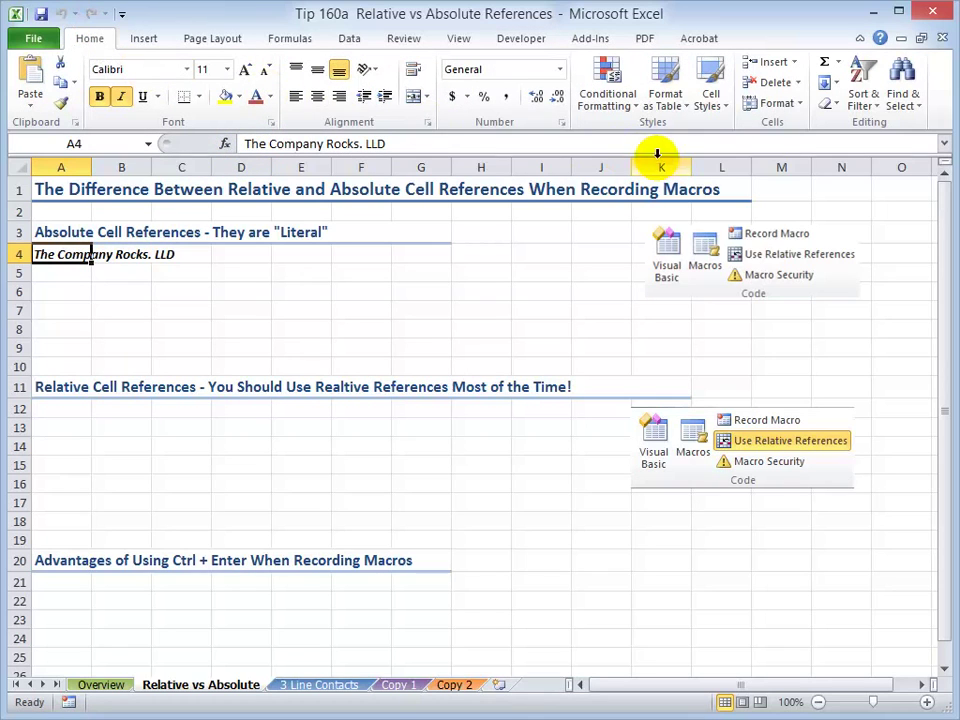
click(843, 104)
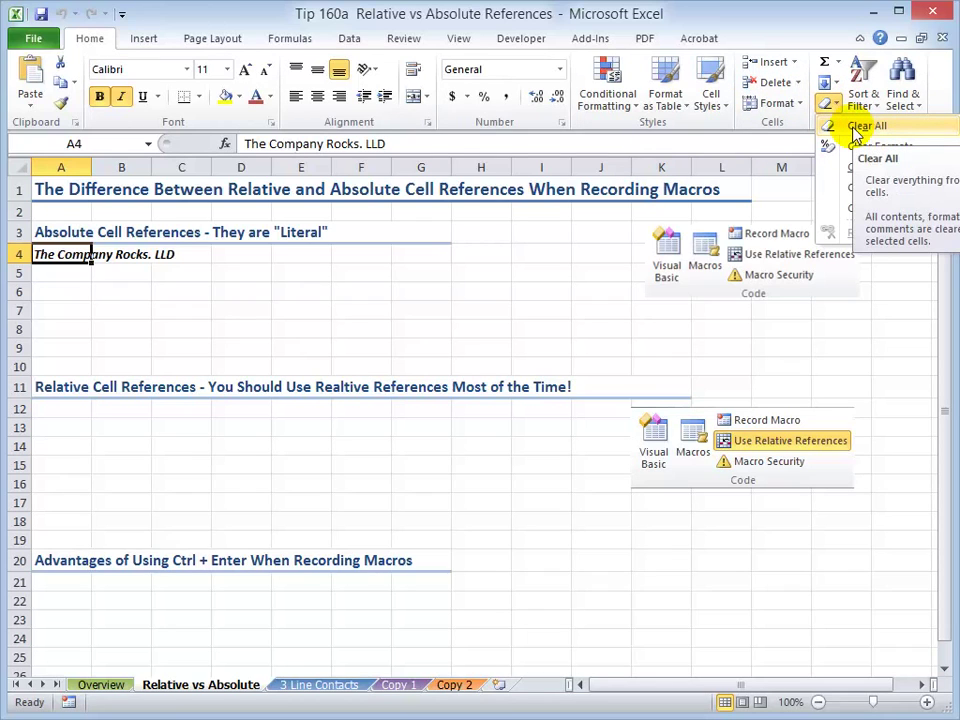
click(855, 128)
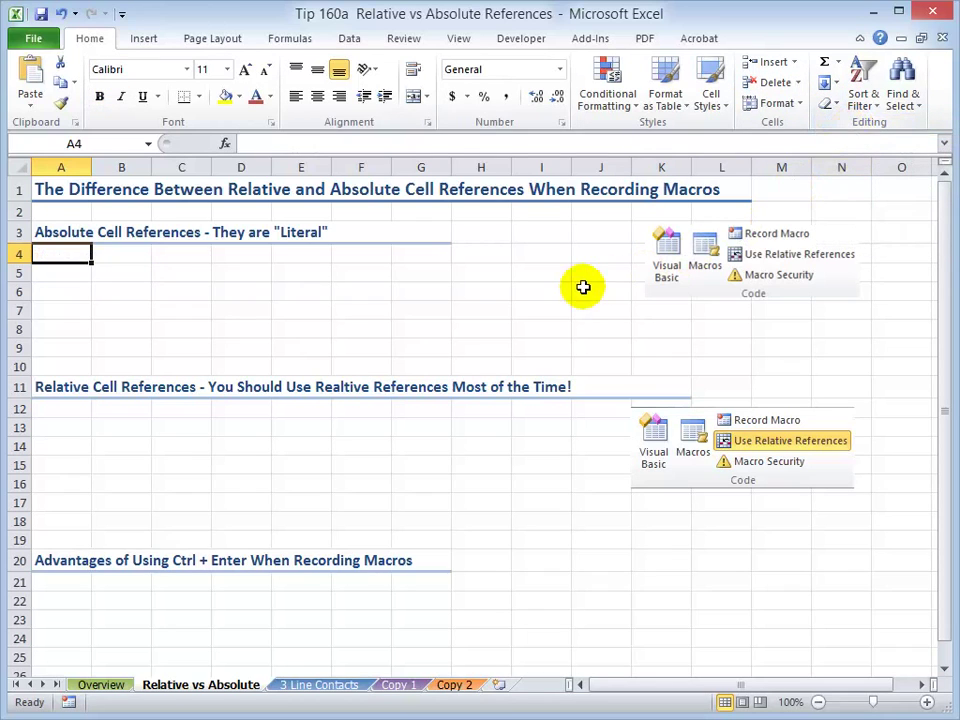
- Make A12 the active cell and turn on relative references for macro recording
click(63, 413)
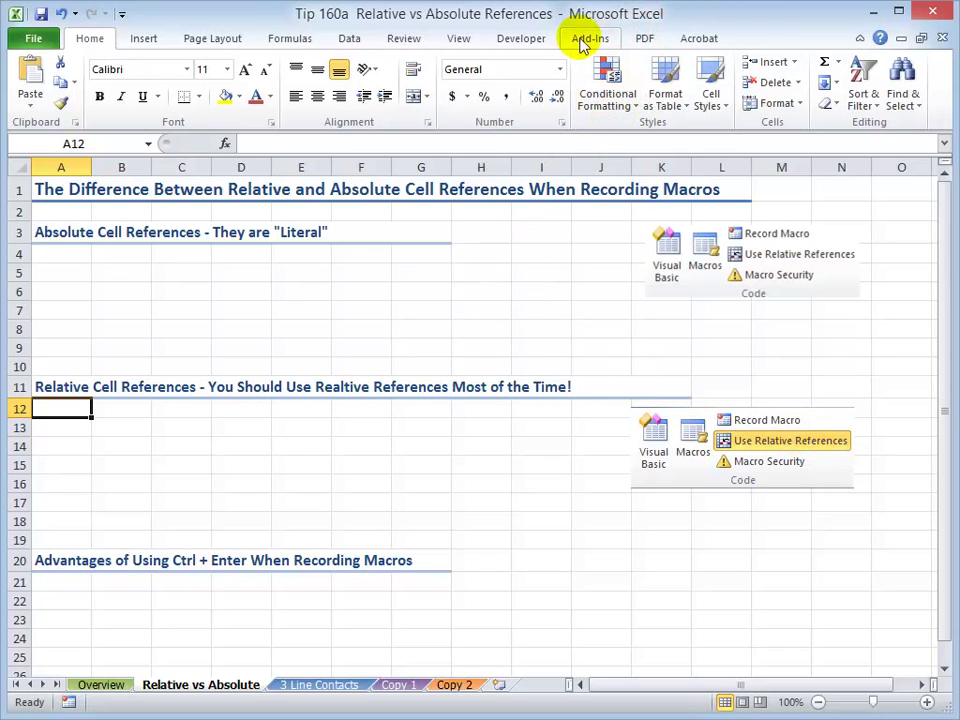
click(516, 42)
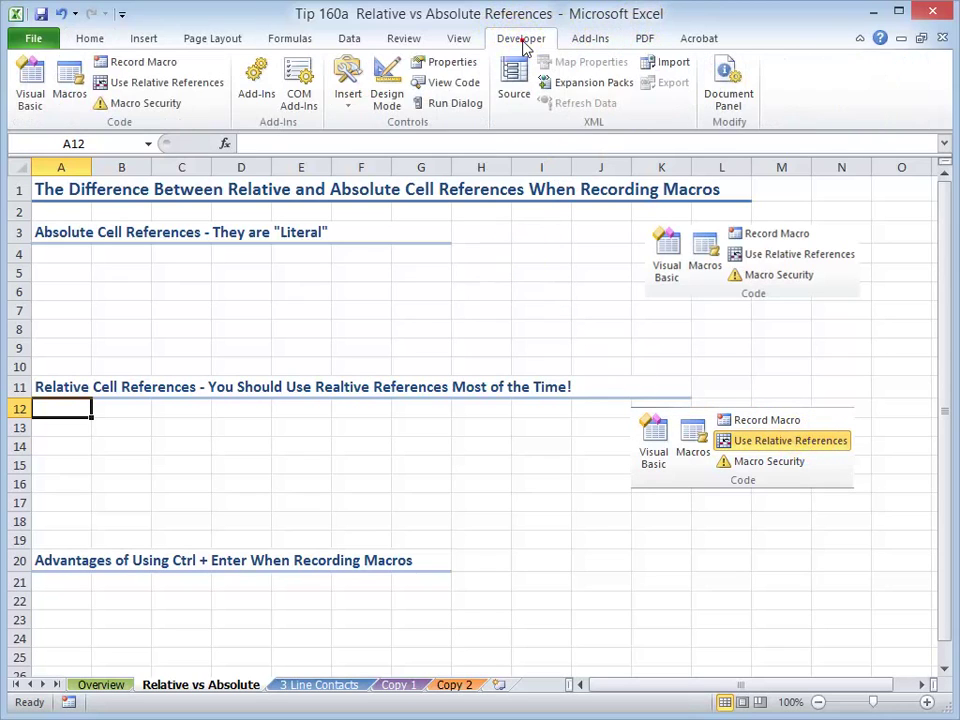
click(174, 86)
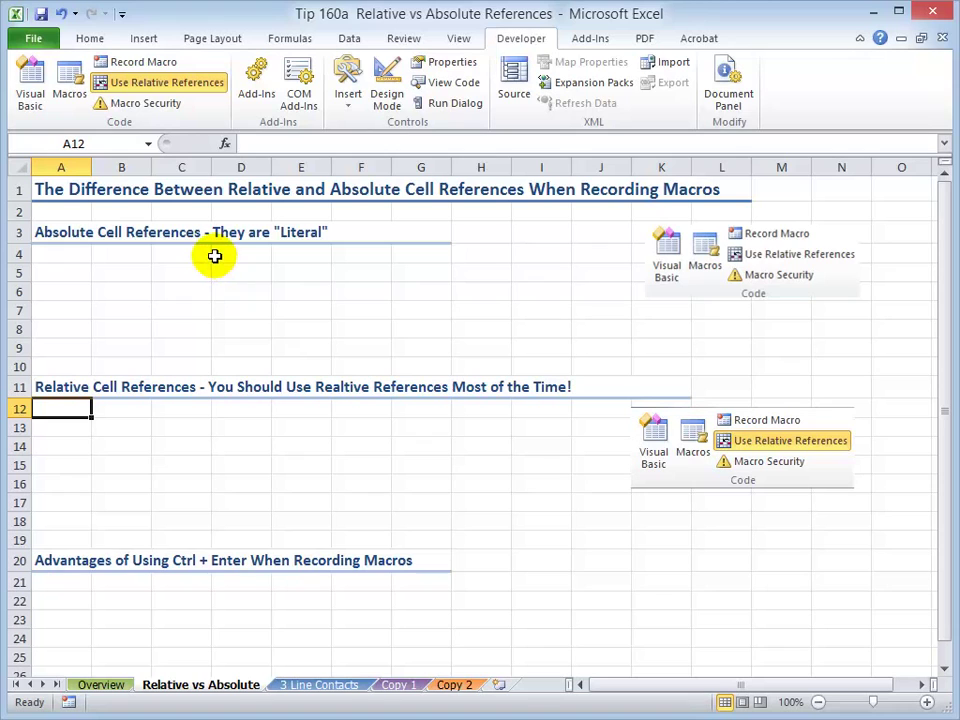
- Start recording a macro named CompanyName2 in this workbook, assigning Ctrl+Shift+A as its shortcut
click(175, 66)
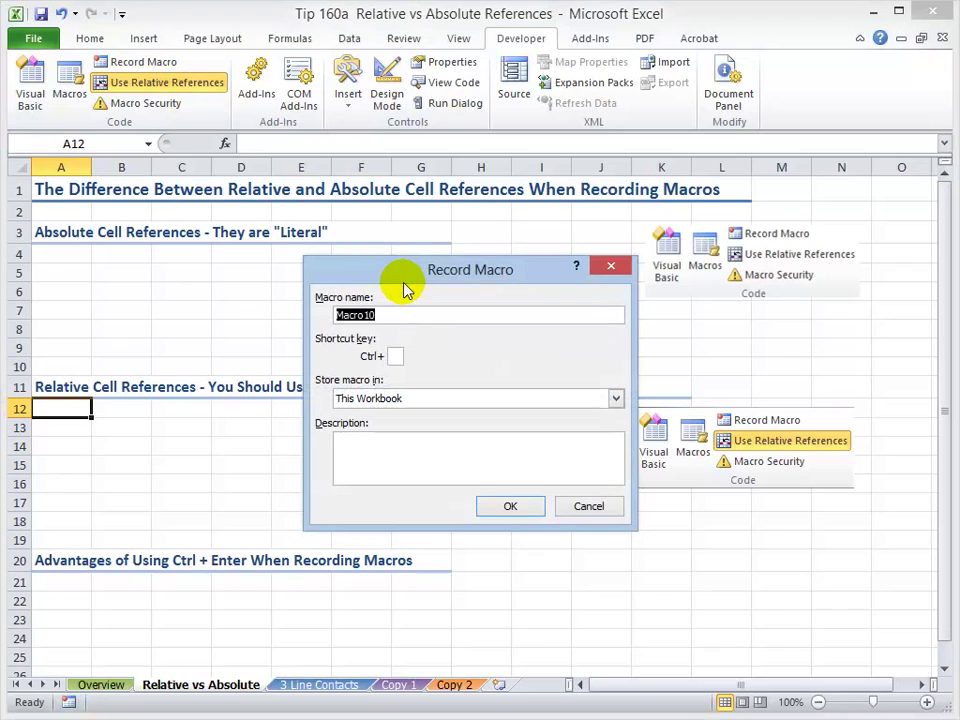
text(COMPANYnAME2)
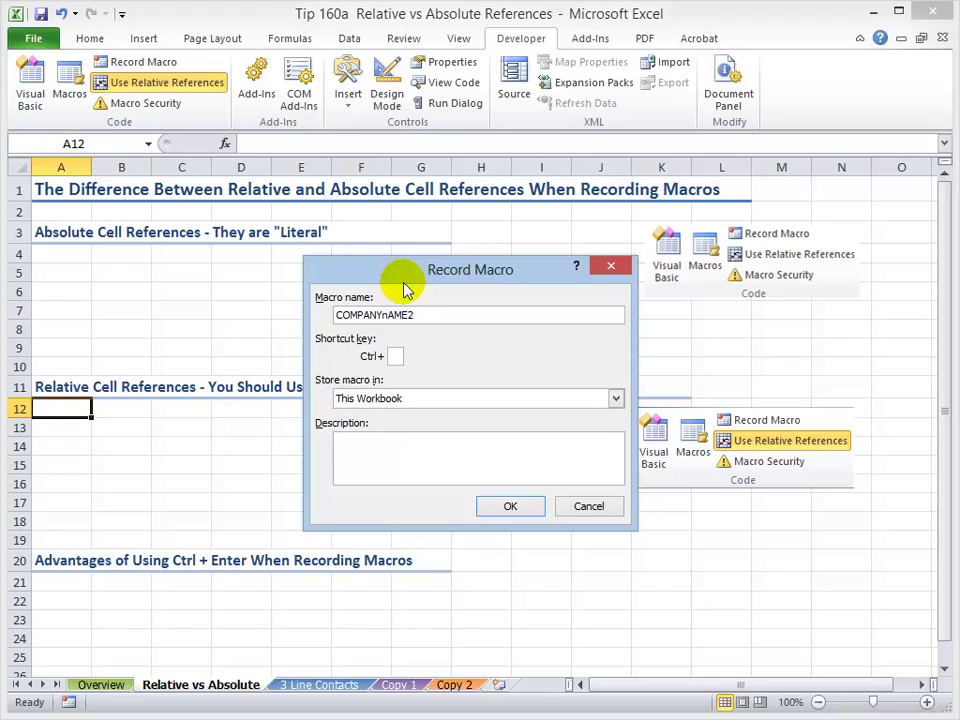
key(BackSpace)
key(BackSpace)
key(BackSpace)
key(BackSpace)
key(BackSpace)
key(BackSpace)
key(BackSpace)
key(BackSpace)
key(BackSpace)
key(BackSpace)
key(BackSpace)
key(BackSpace)
text(CompanyName2)
click(397, 356)
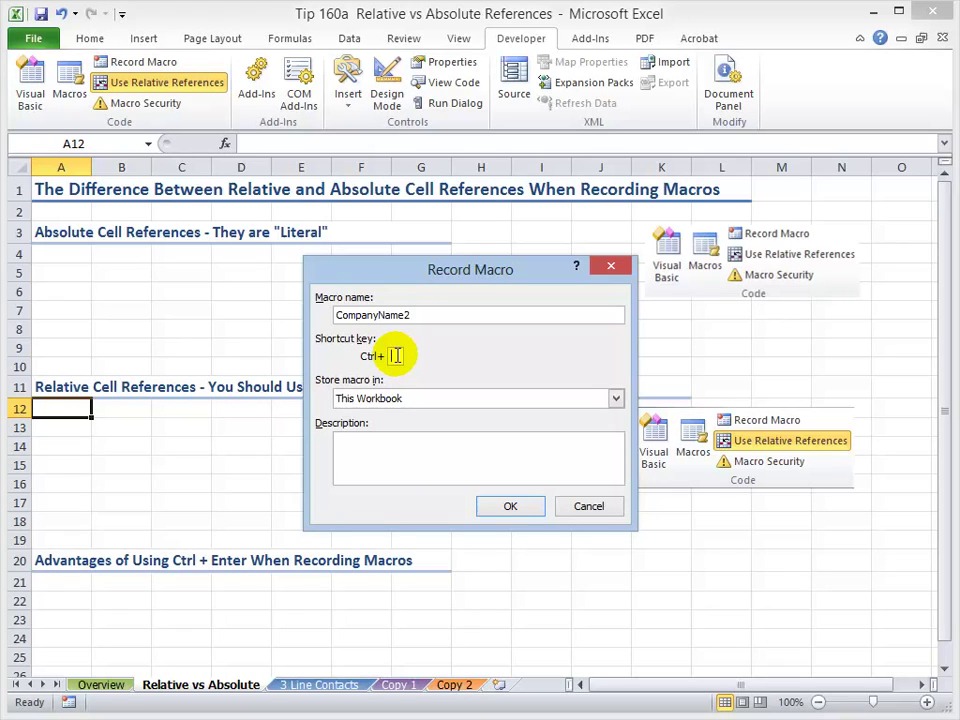
text(A)
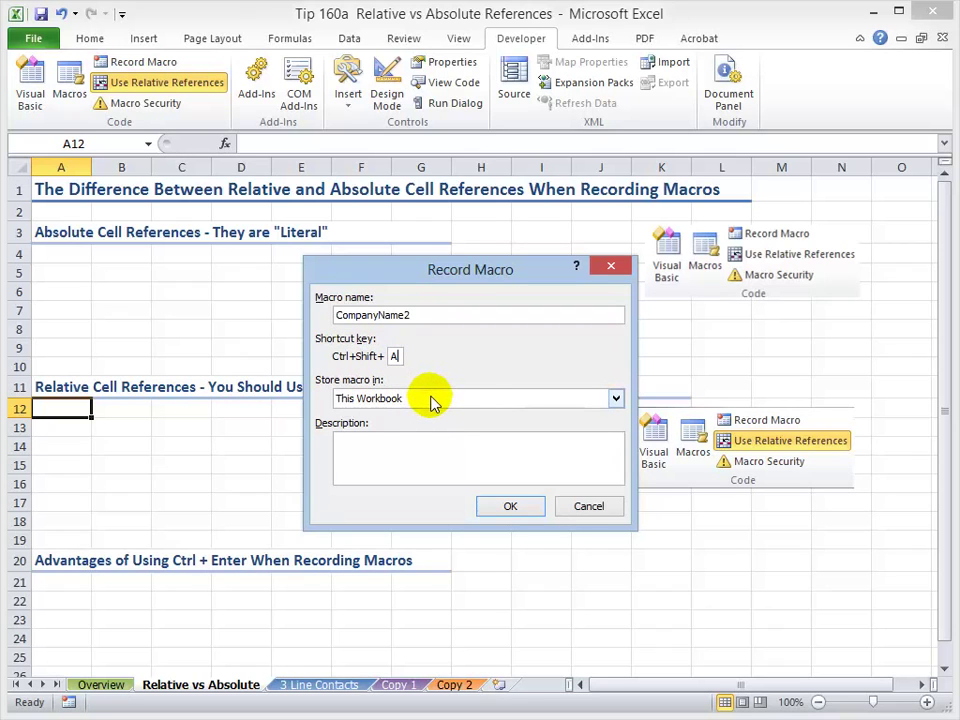
click(513, 508)
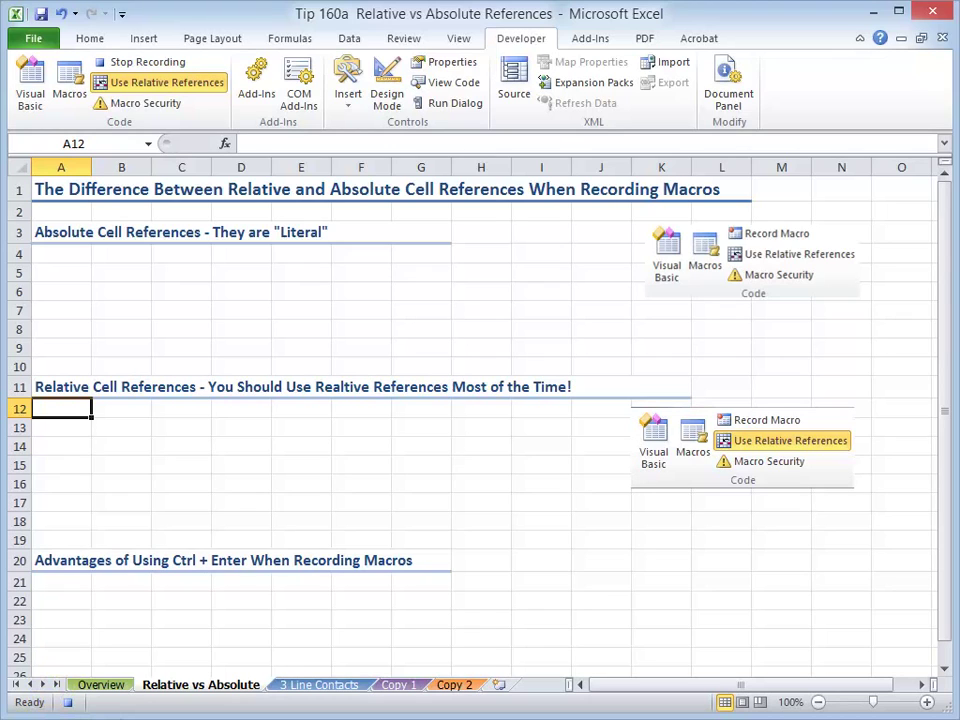
- Enter the company name "The Company Rocks, LLC" in A12, keeping that cell active
text(The Company Ro)
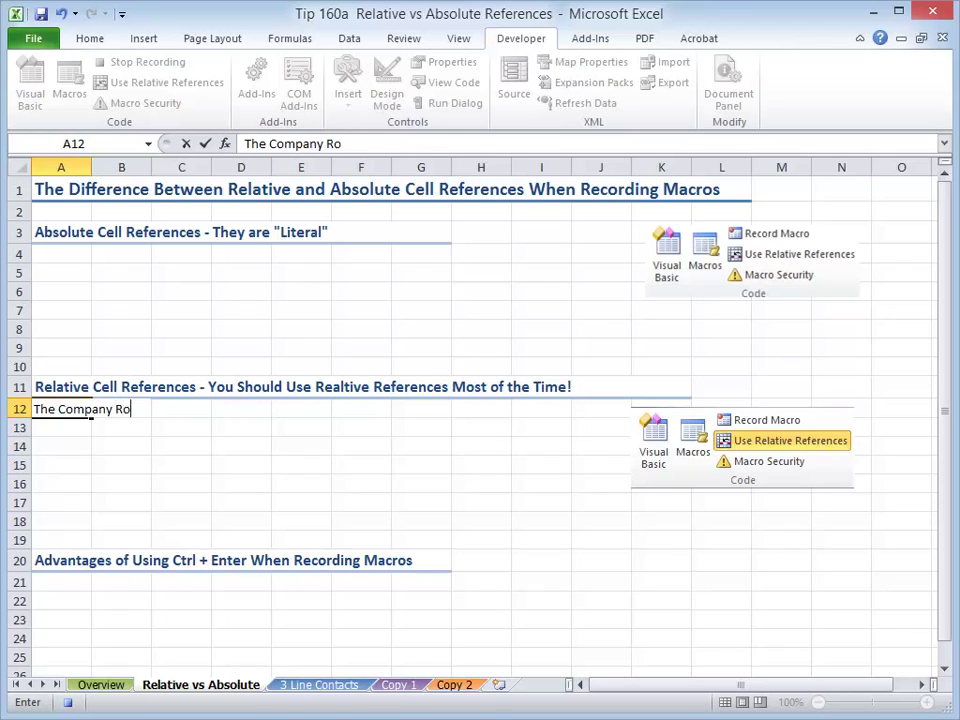
text(cks, LLC)
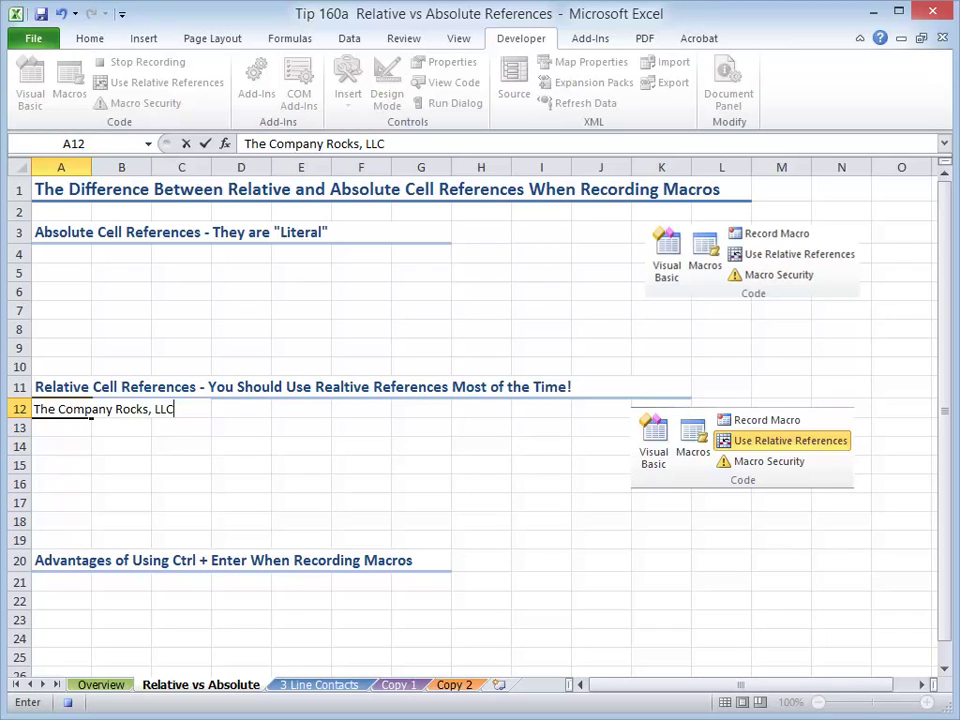
key(ctrl+Return)
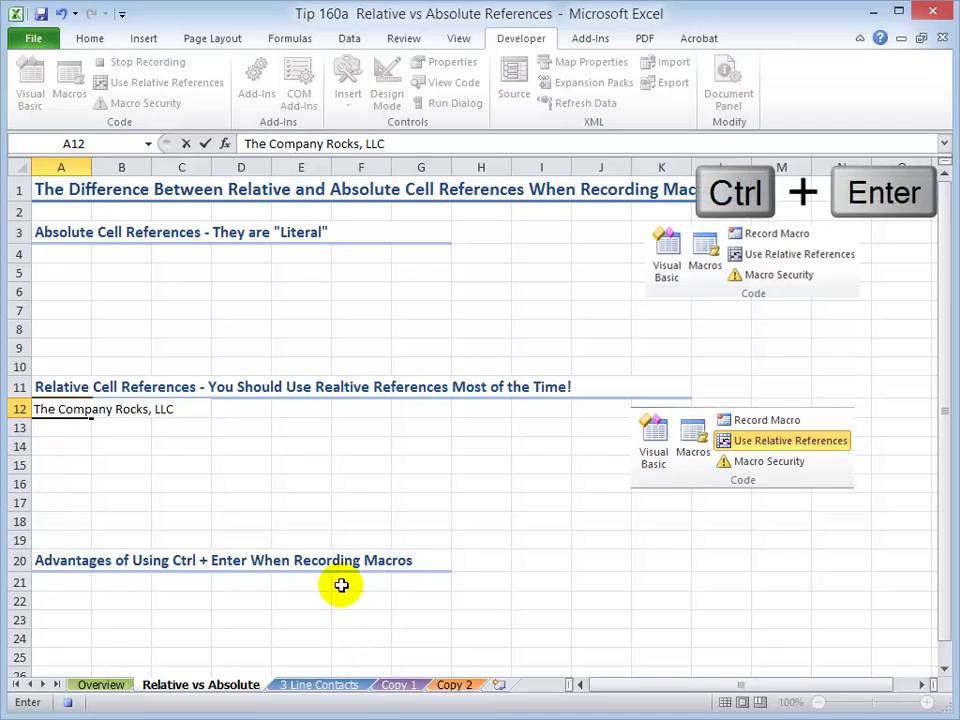
click(204, 147)
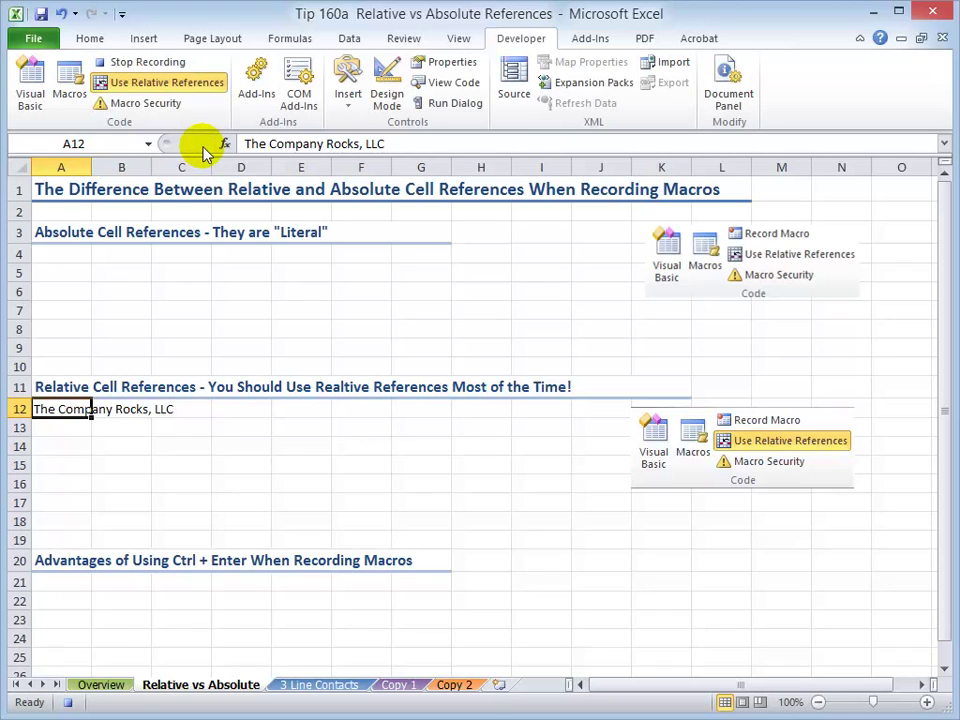
- Format the company name in A12 as bold and italic with the medium blue theme font color
click(90, 38)
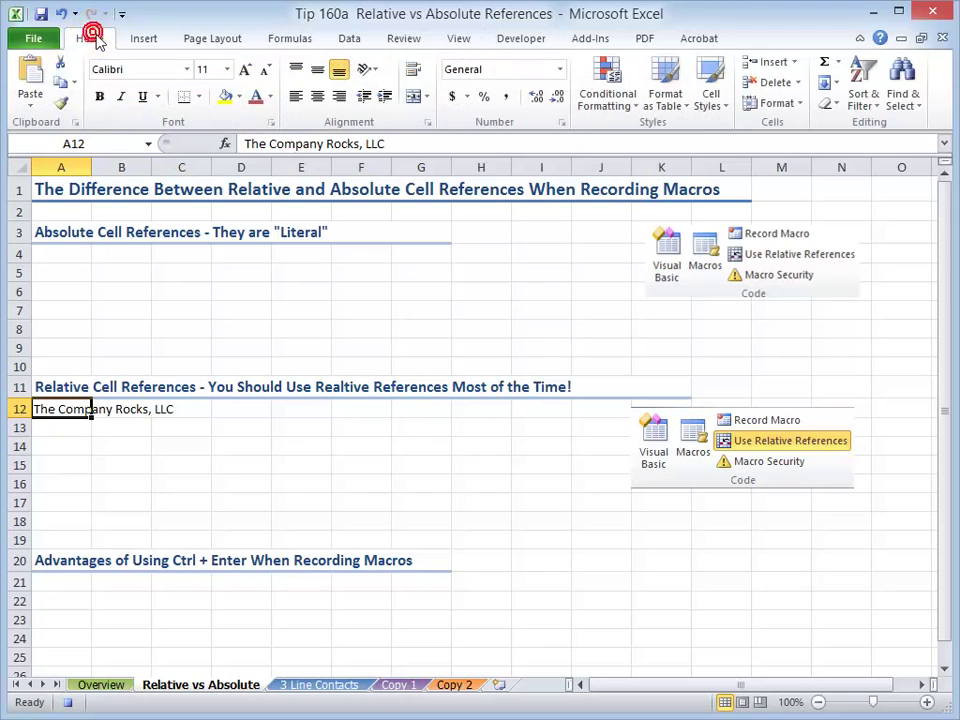
click(101, 97)
click(120, 97)
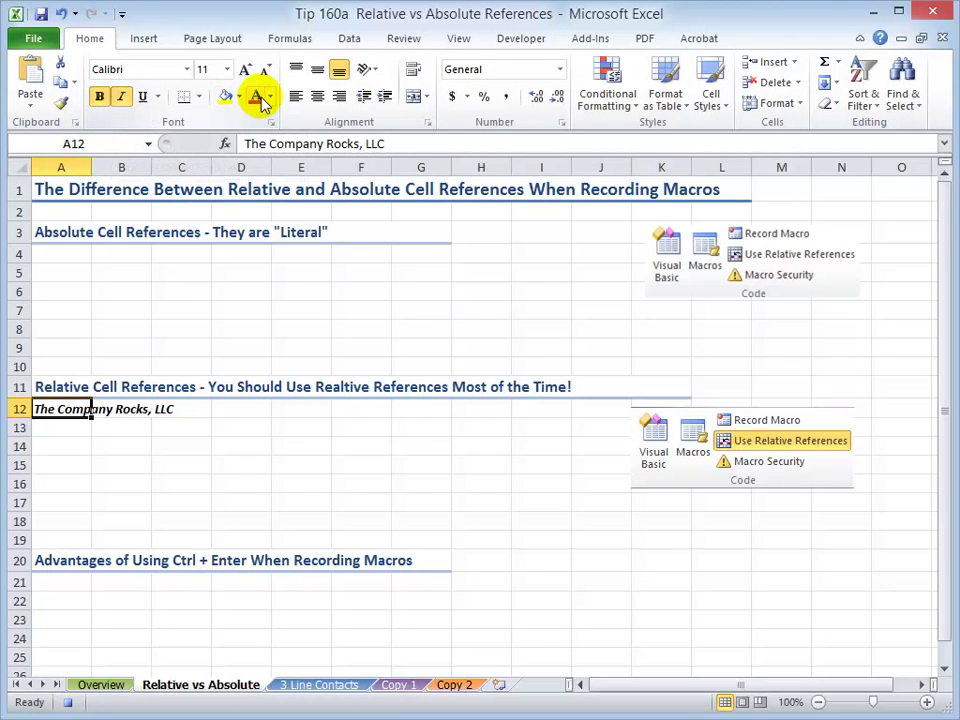
click(270, 96)
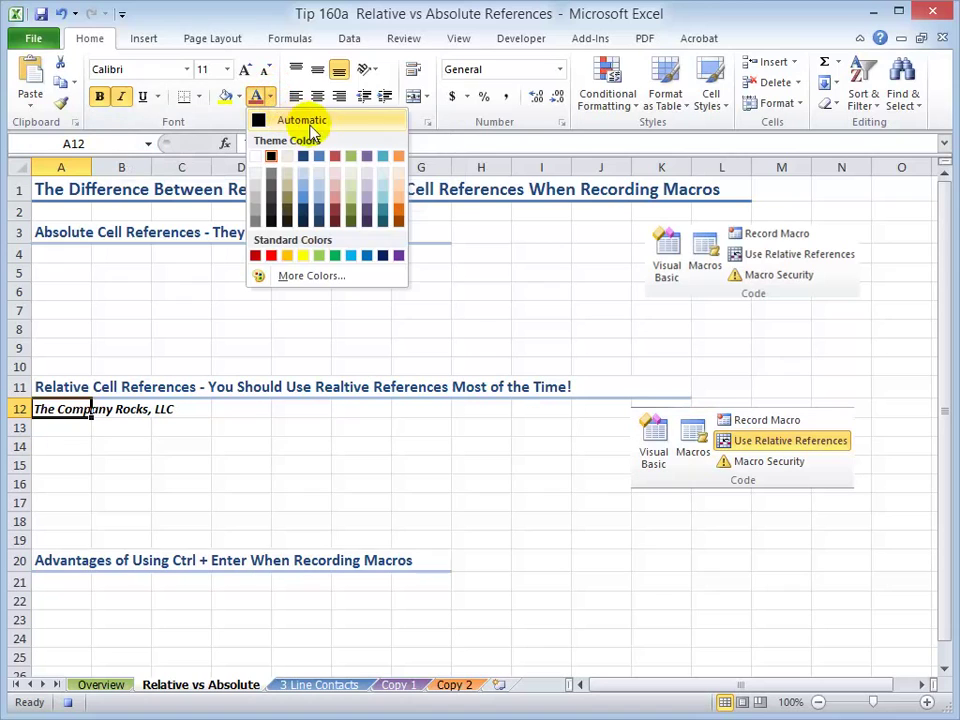
click(318, 155)
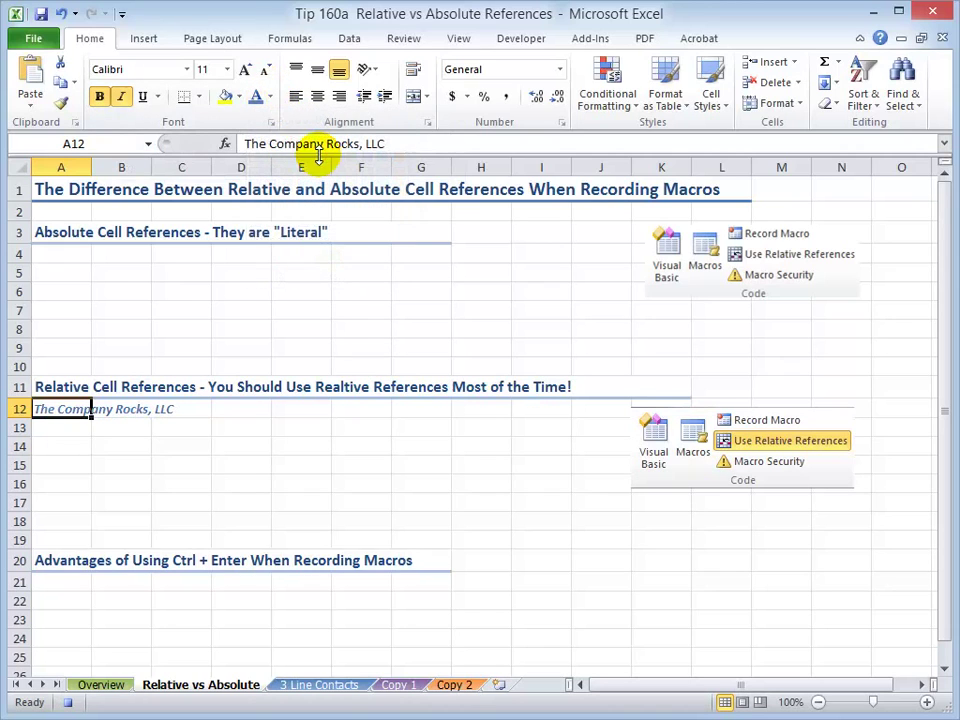
- Set the company name in A12 to 12-point Brush Script MT, and stop recording the macro
click(228, 70)
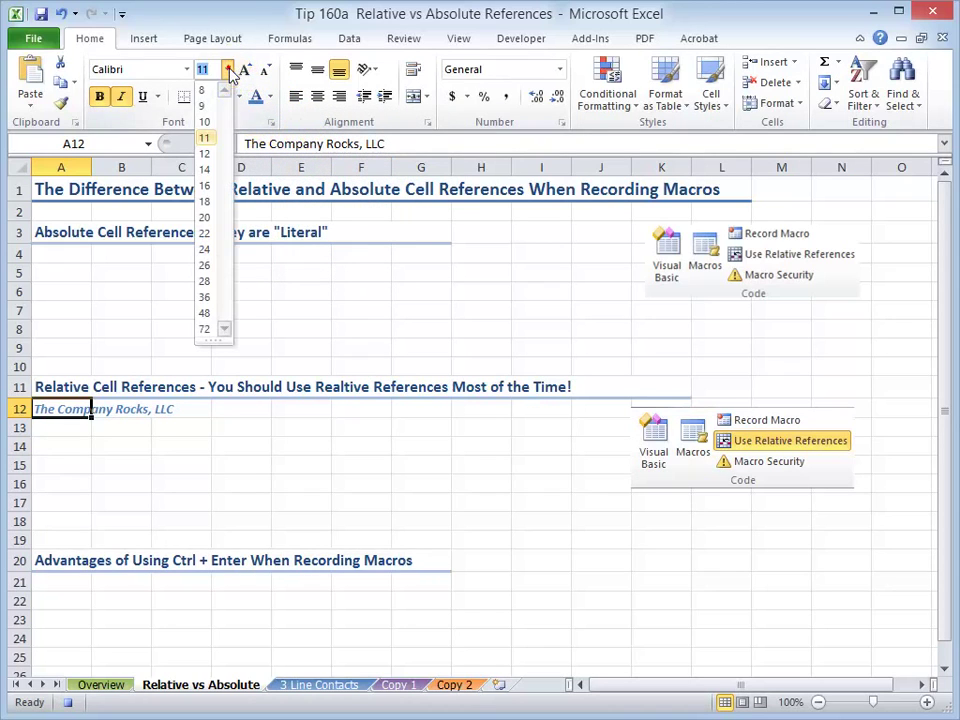
click(206, 155)
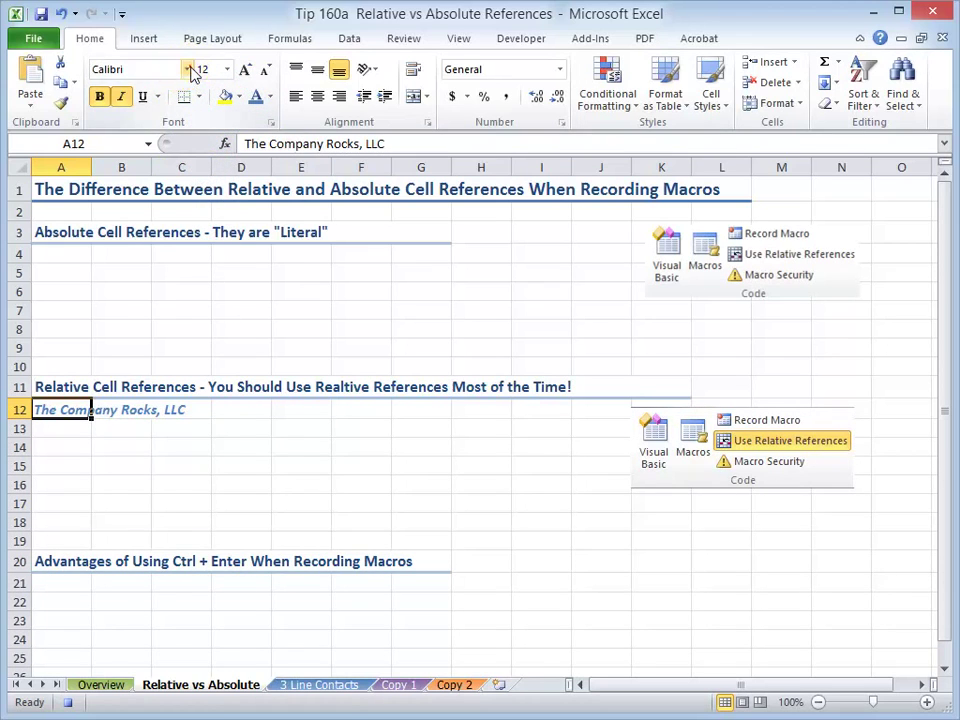
click(187, 70)
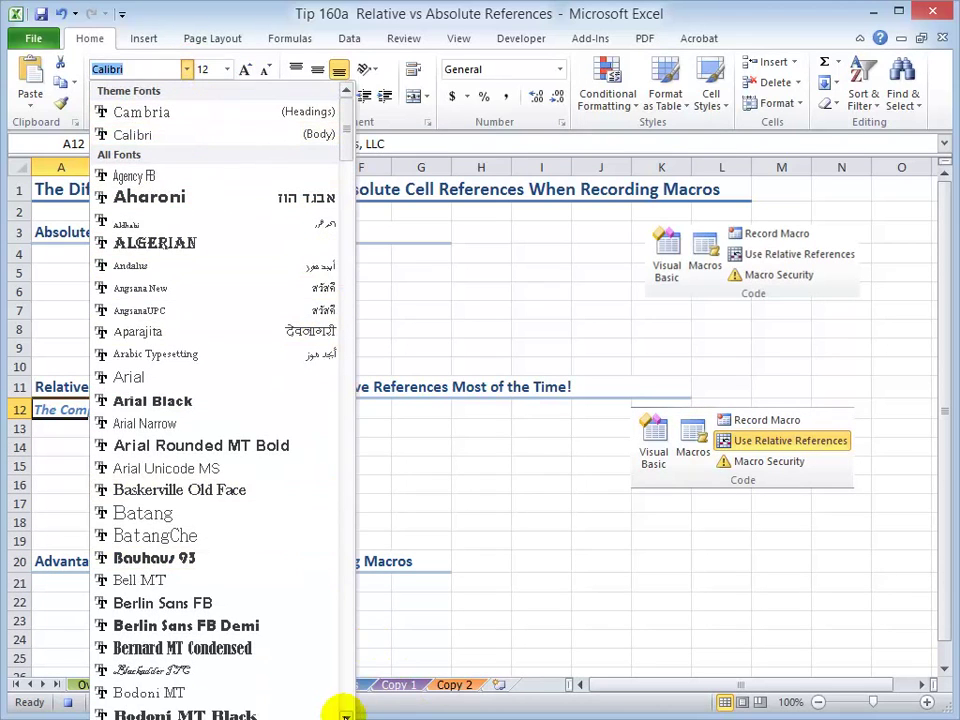
drag(344, 713, 345, 715)
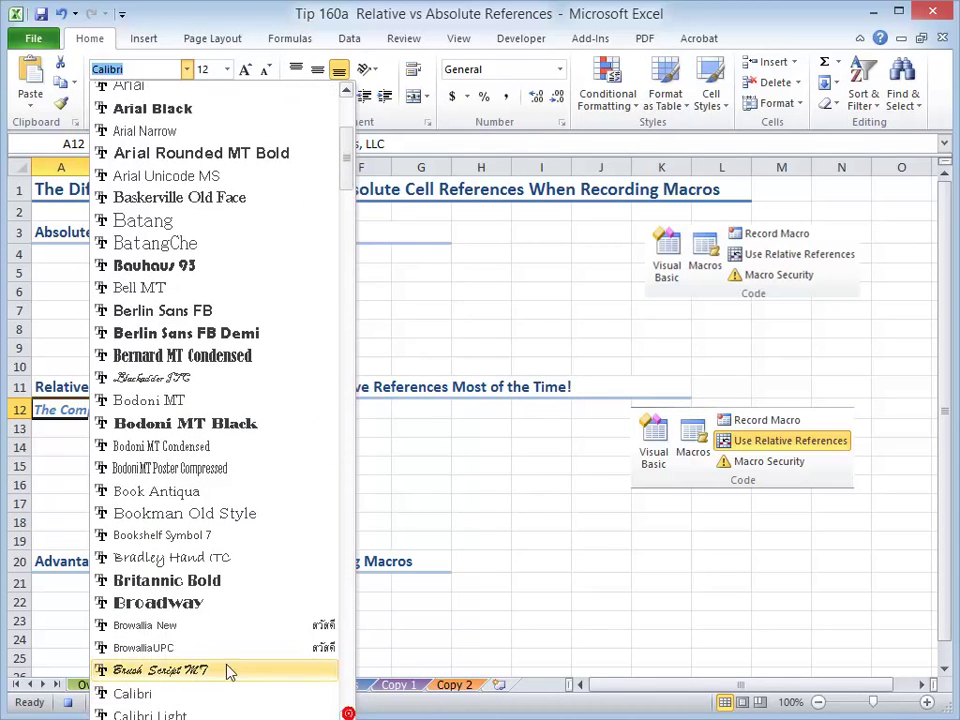
click(207, 671)
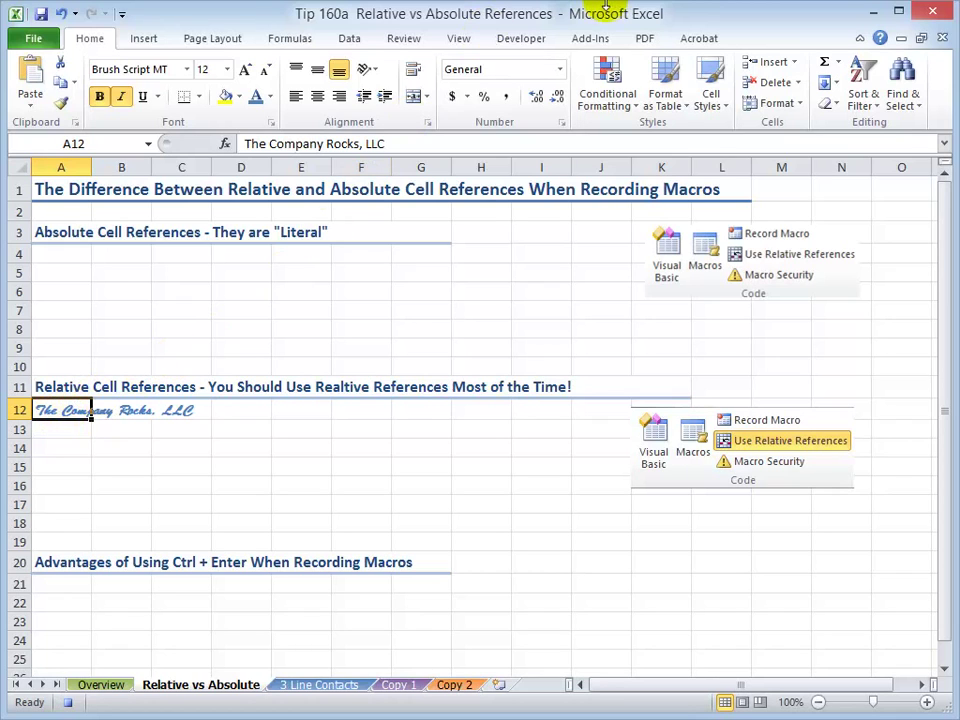
click(522, 42)
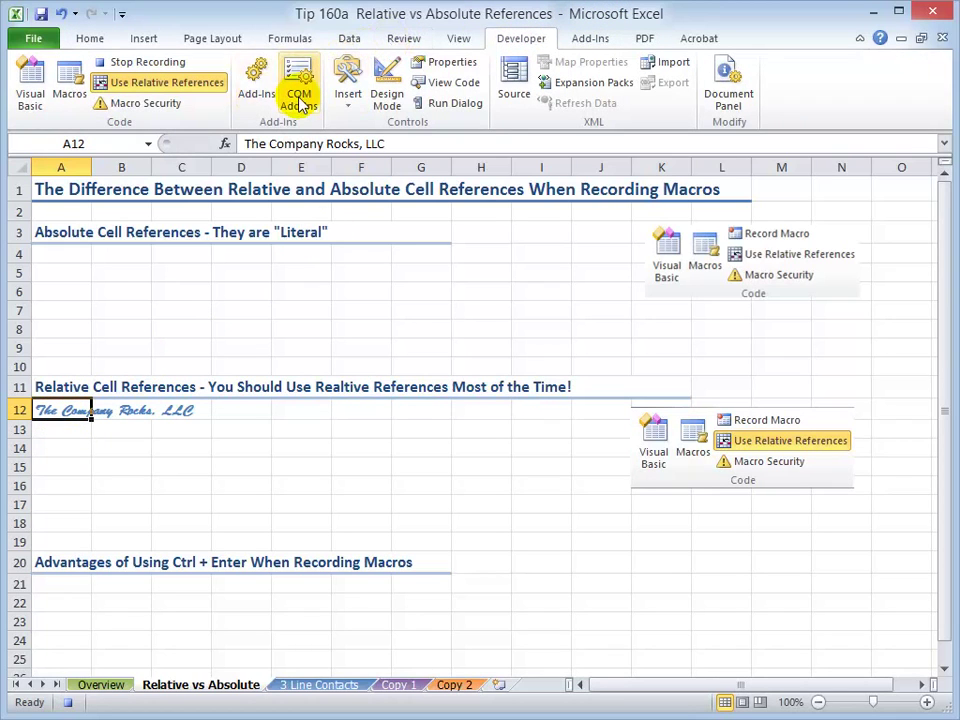
click(150, 62)
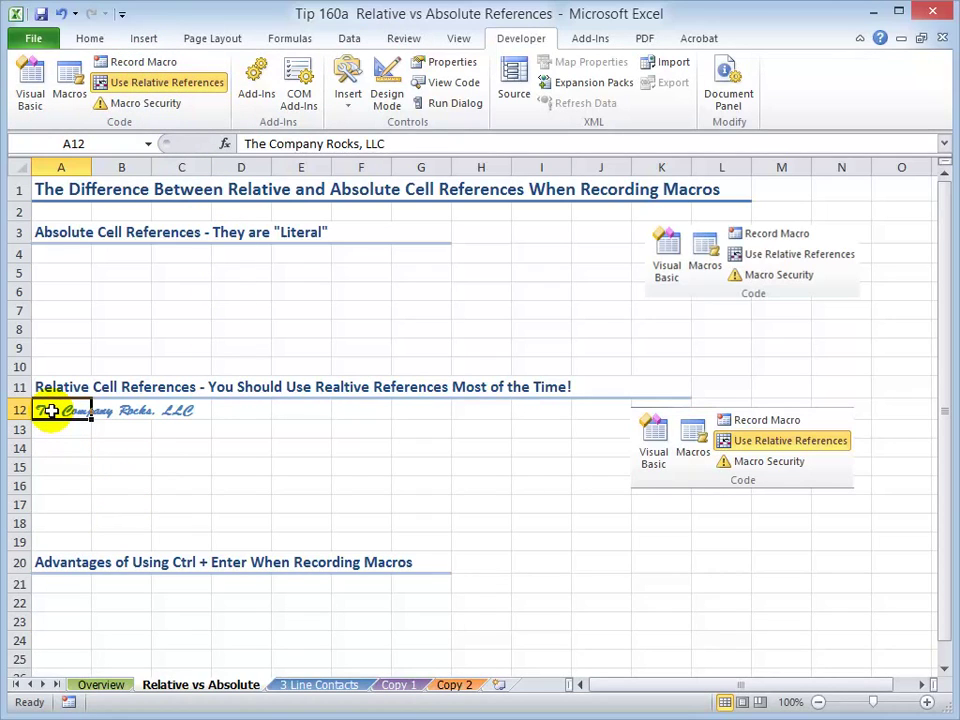
- Clear all contents and formatting from A12
click(92, 36)
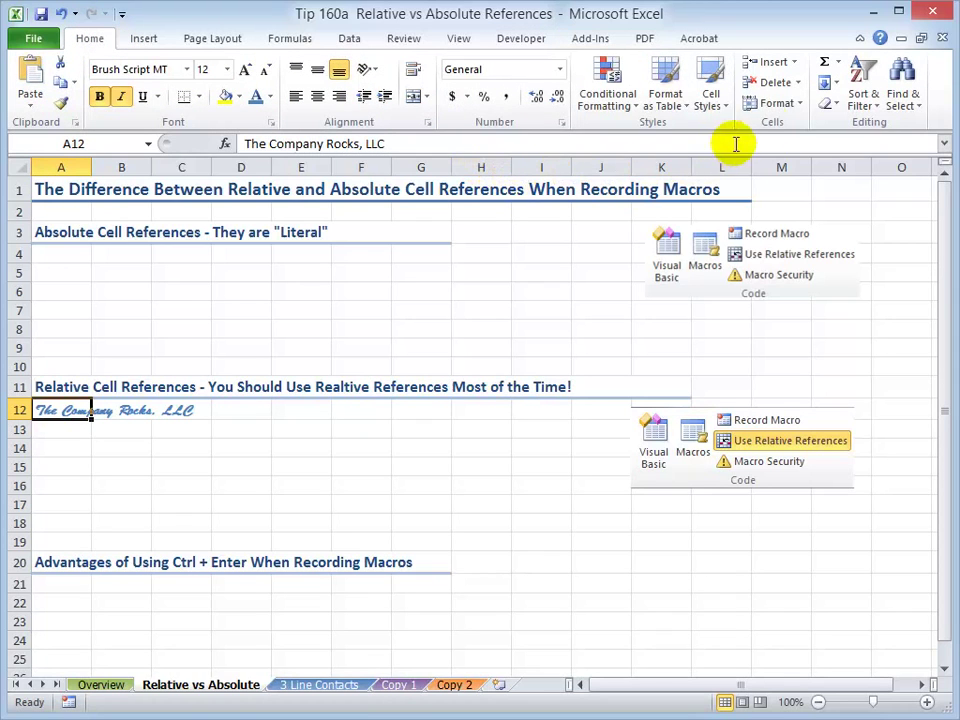
click(832, 103)
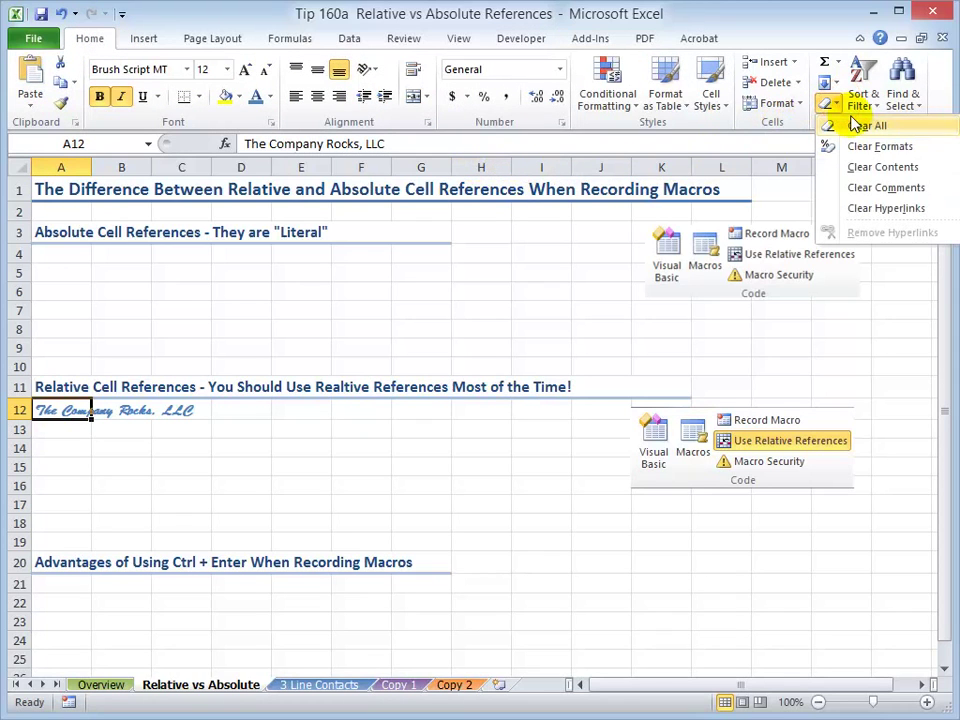
click(866, 125)
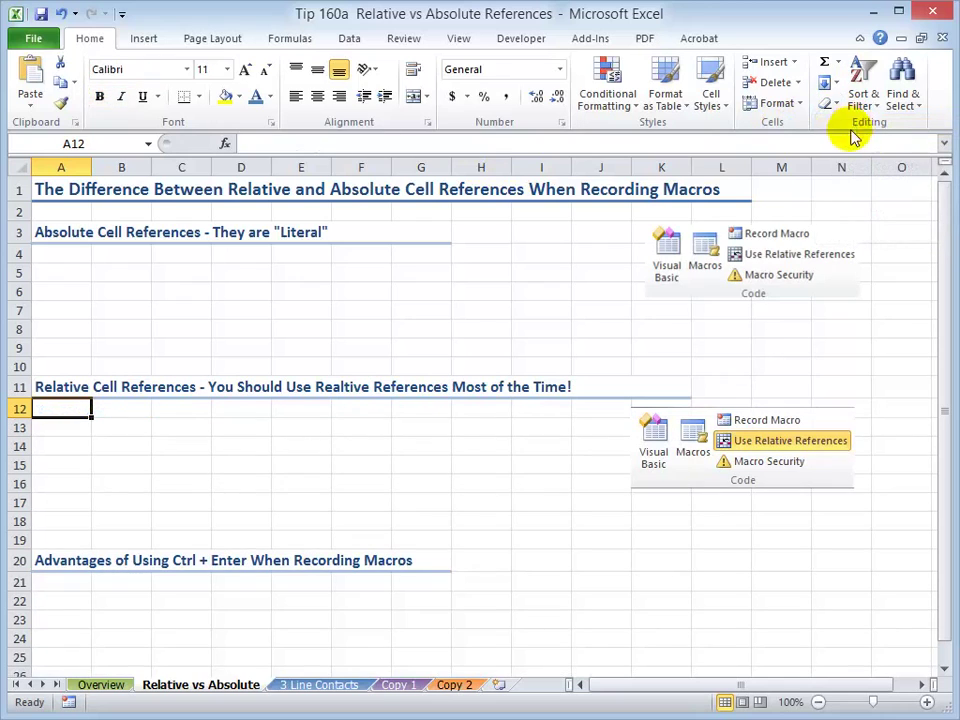
- Test the relative-reference macro by running CompanyName2 with cell E15 active
click(294, 461)
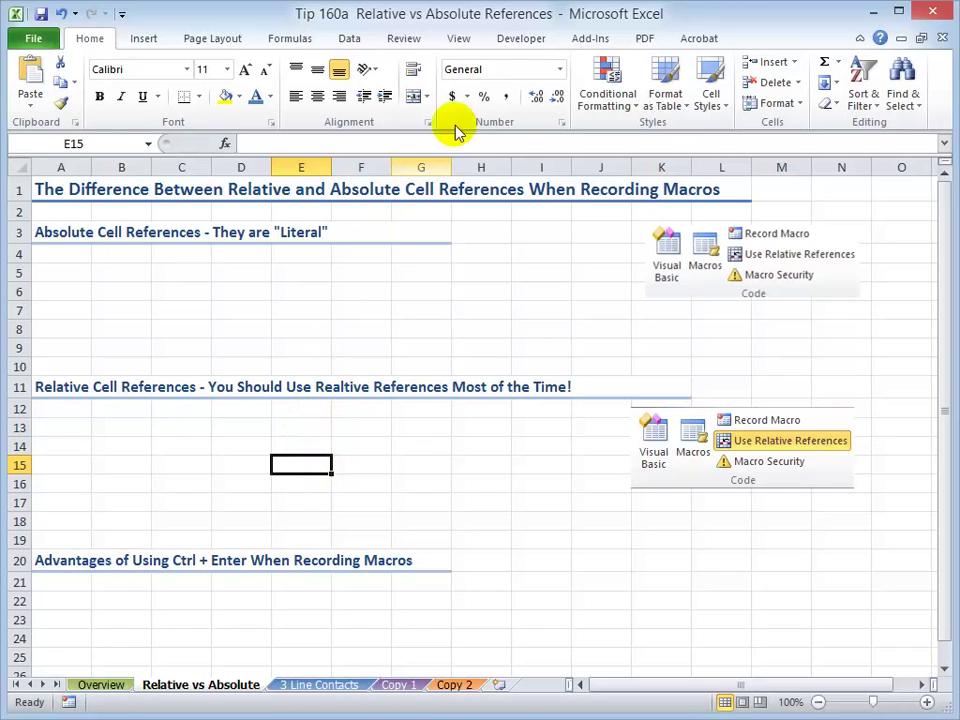
click(526, 40)
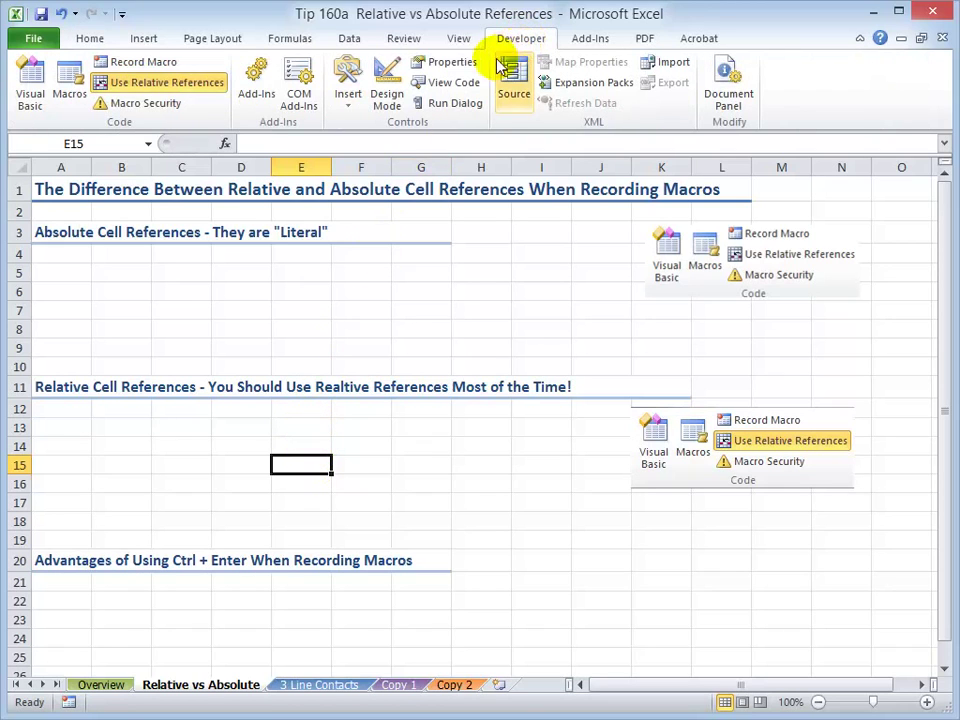
click(73, 90)
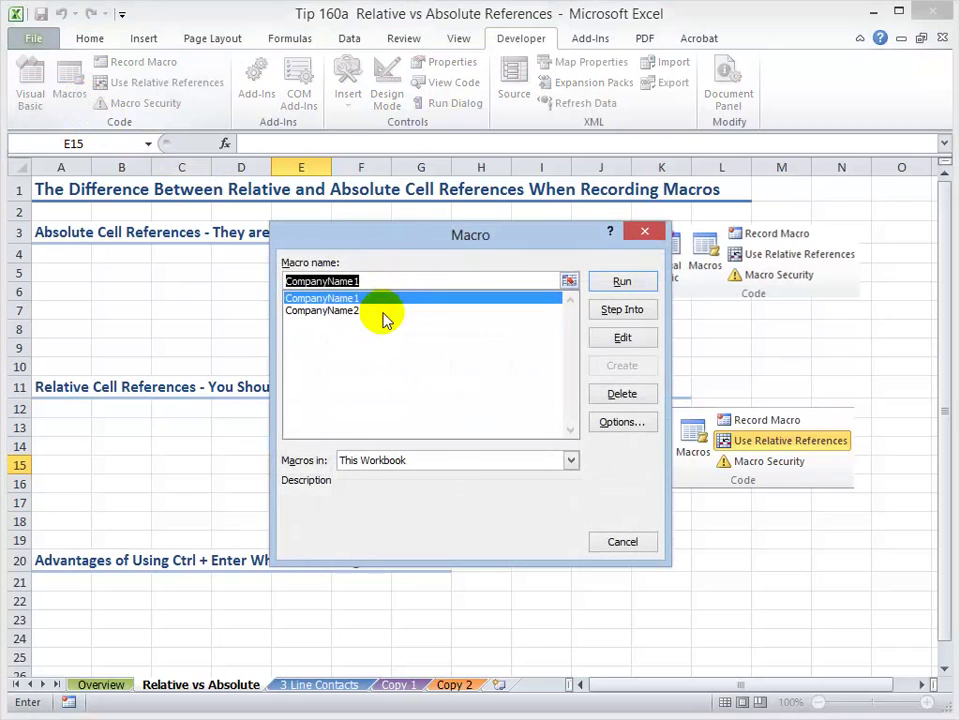
click(345, 311)
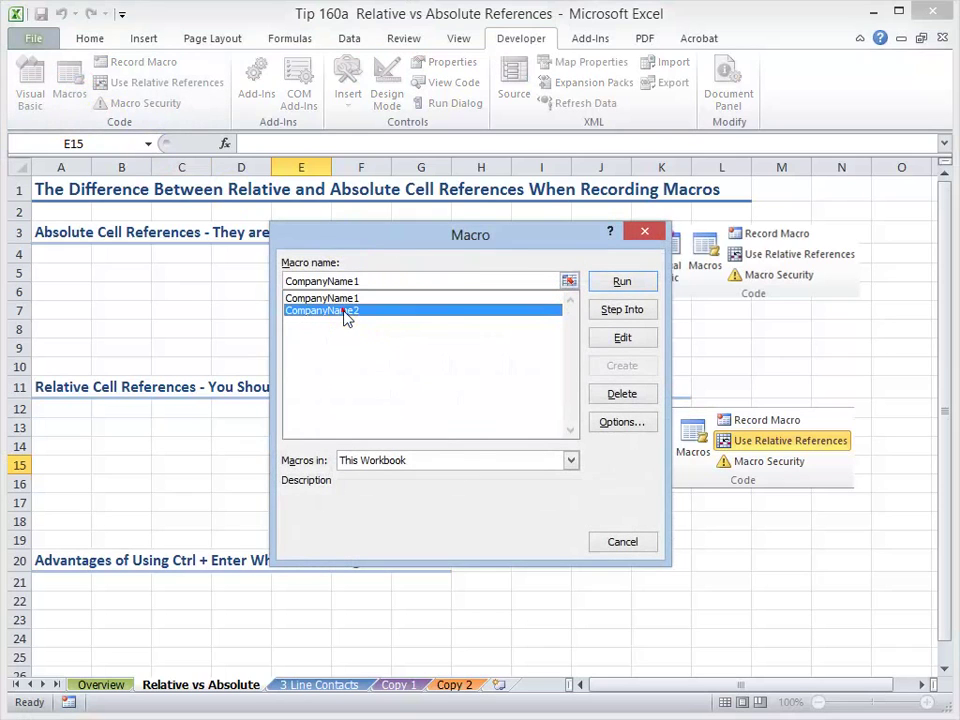
click(624, 284)
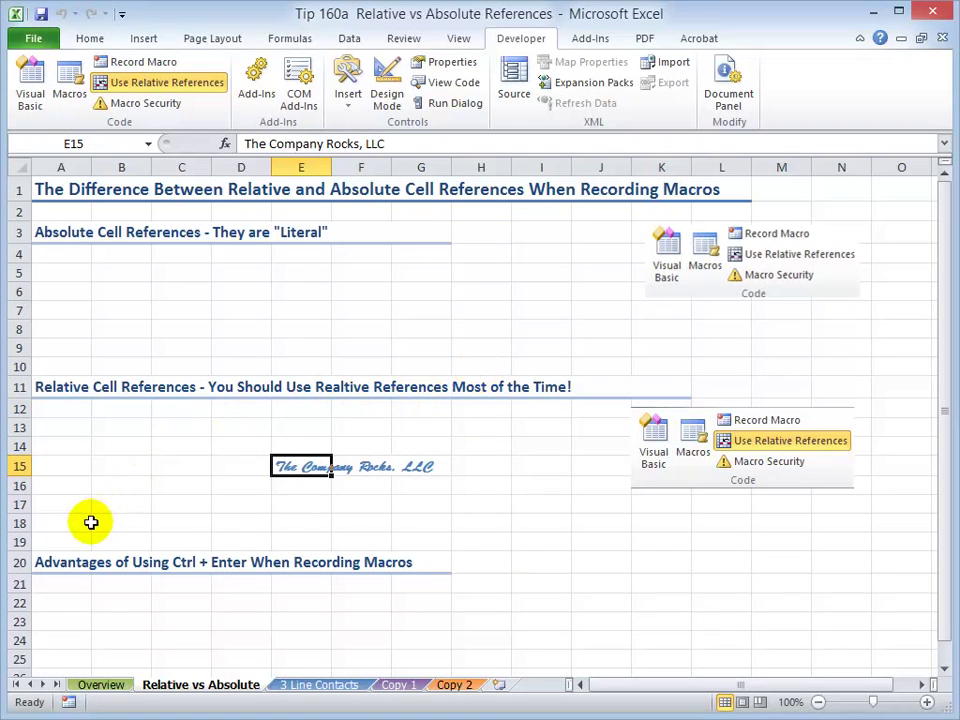
- Run CompanyName2 again with cell B17 active to test it from a second location
click(131, 506)
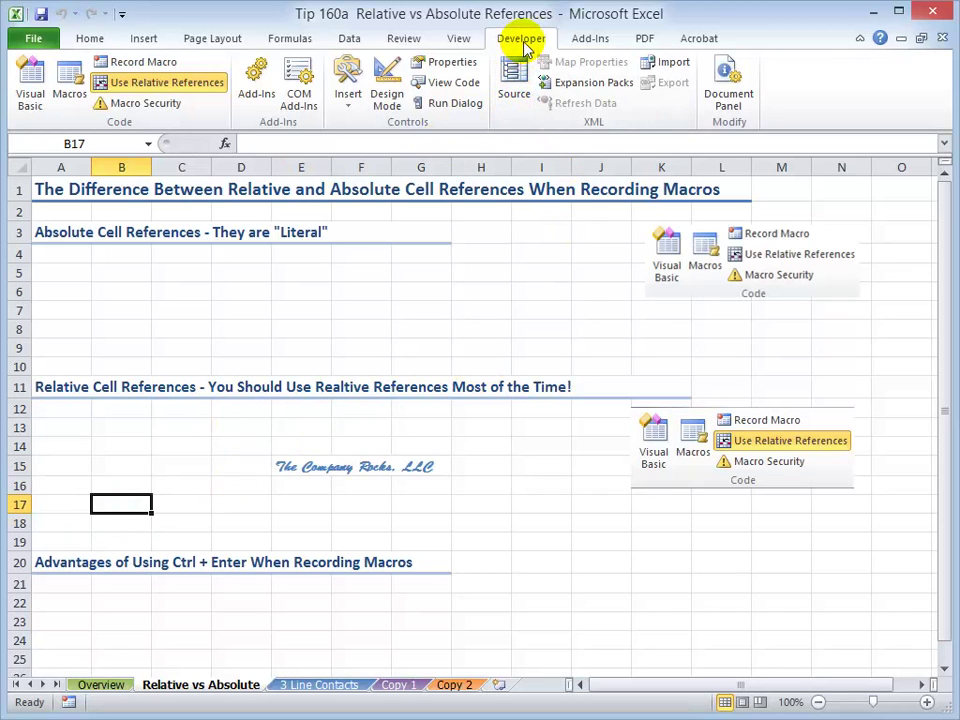
click(70, 82)
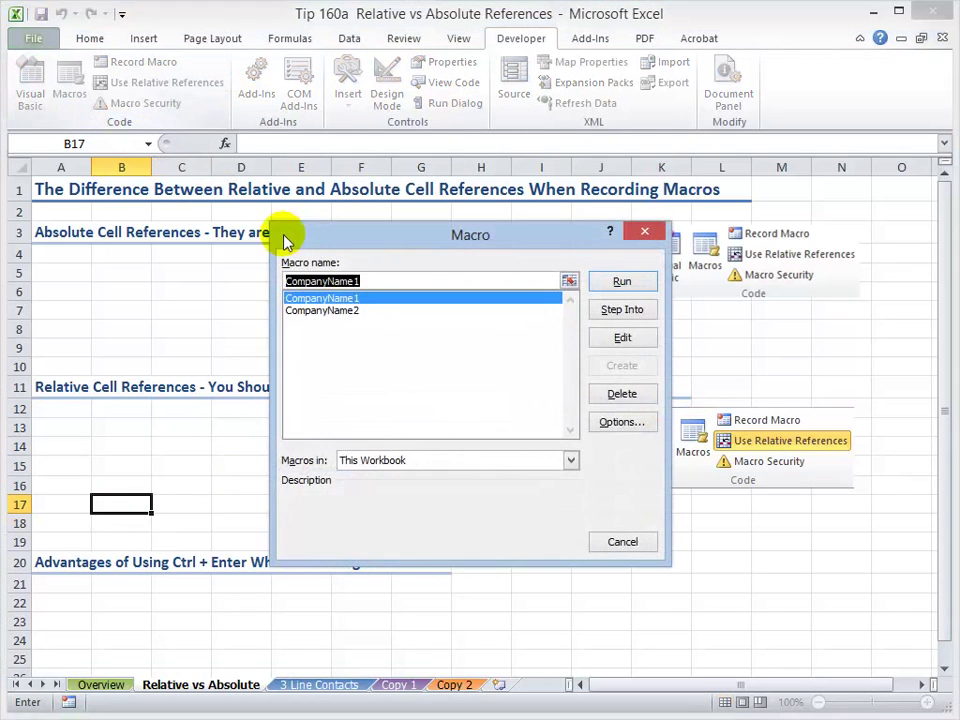
click(350, 311)
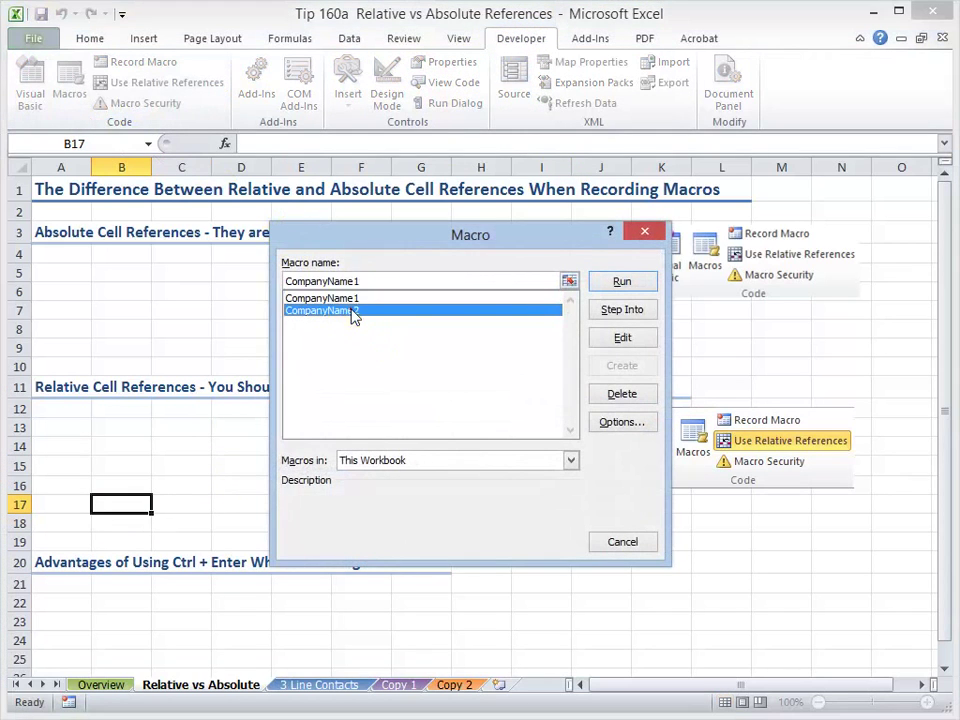
click(621, 281)
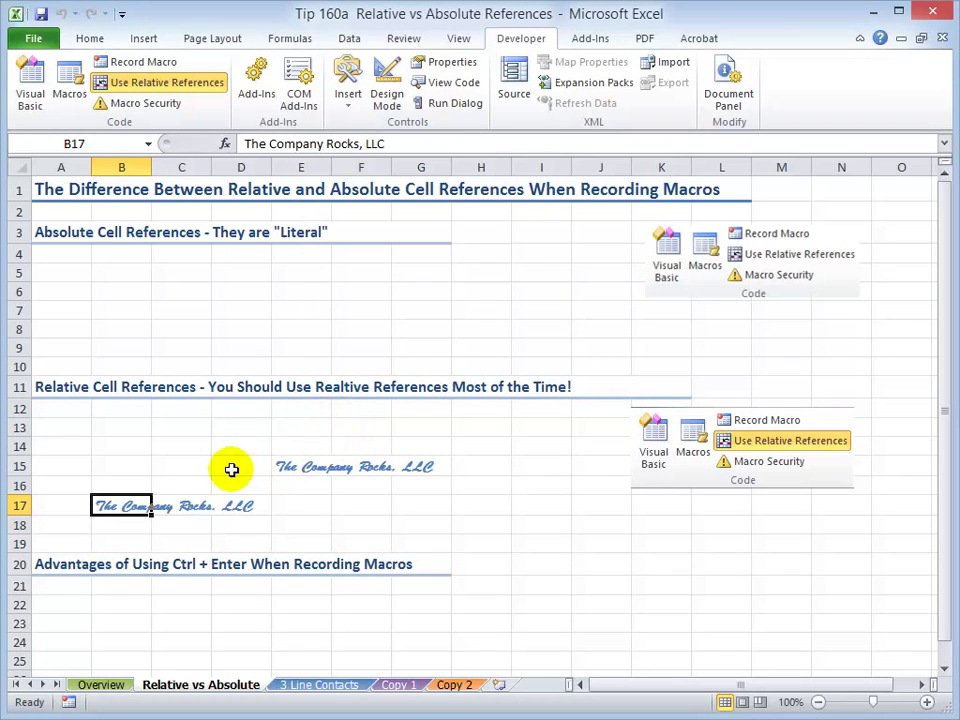
- Test the absolute-reference macro by running CompanyName1 with cell E13 active
click(282, 427)
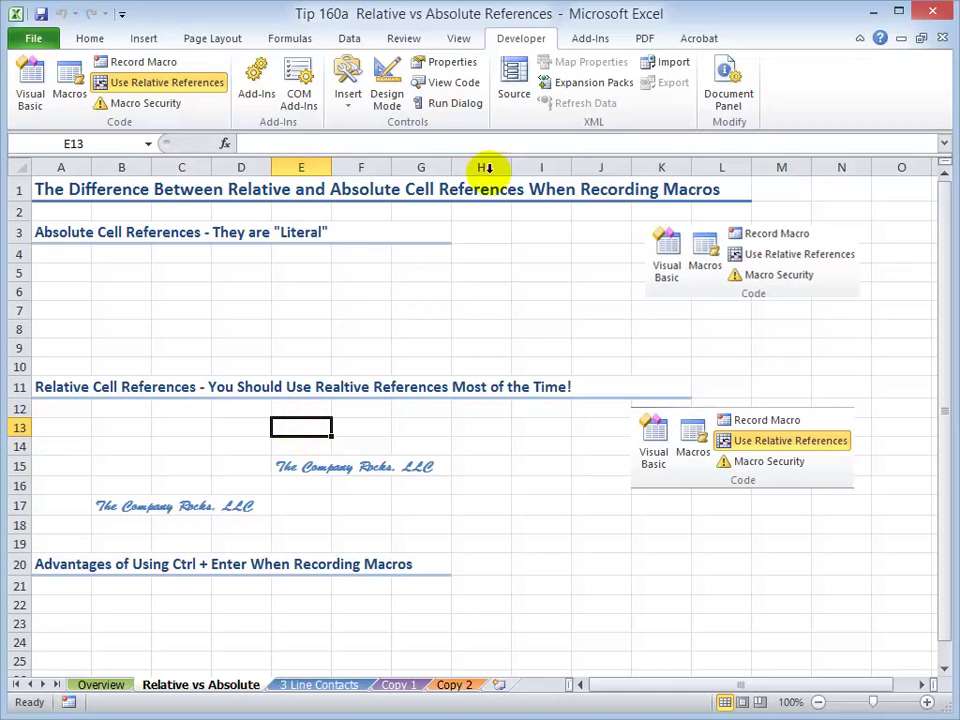
click(70, 90)
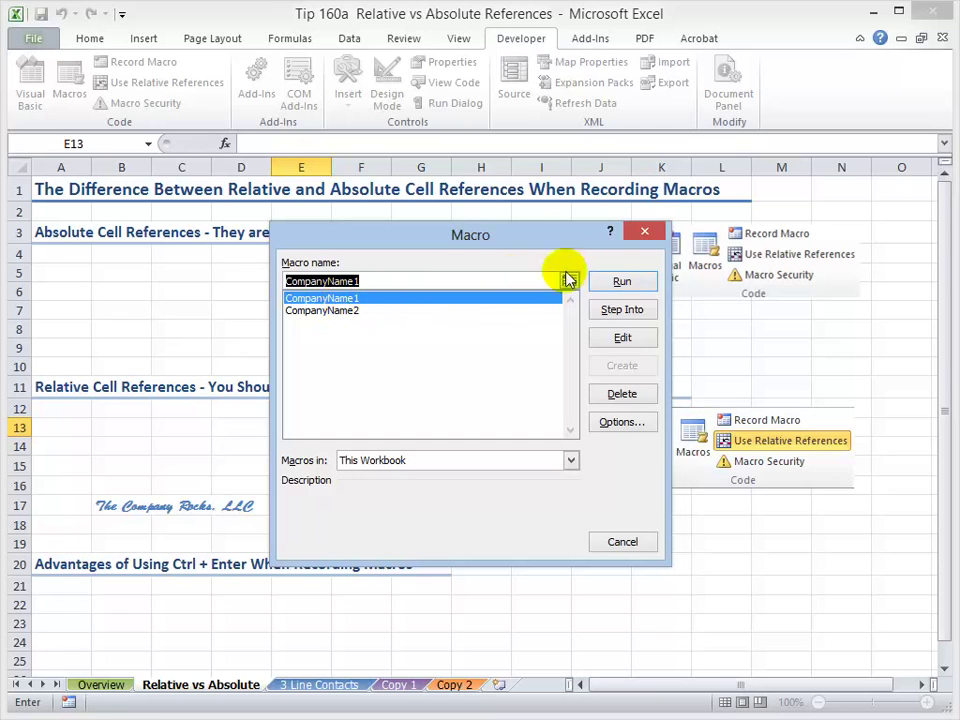
click(632, 282)
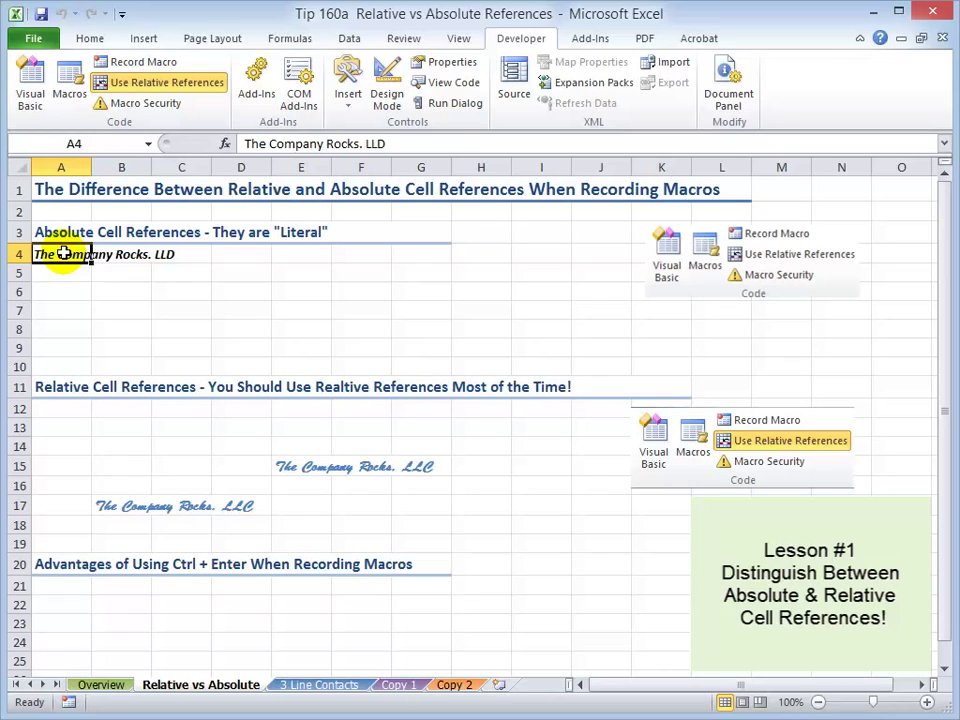
- Toggle the relative references setting for macro recording, leaving it switched off
click(166, 87)
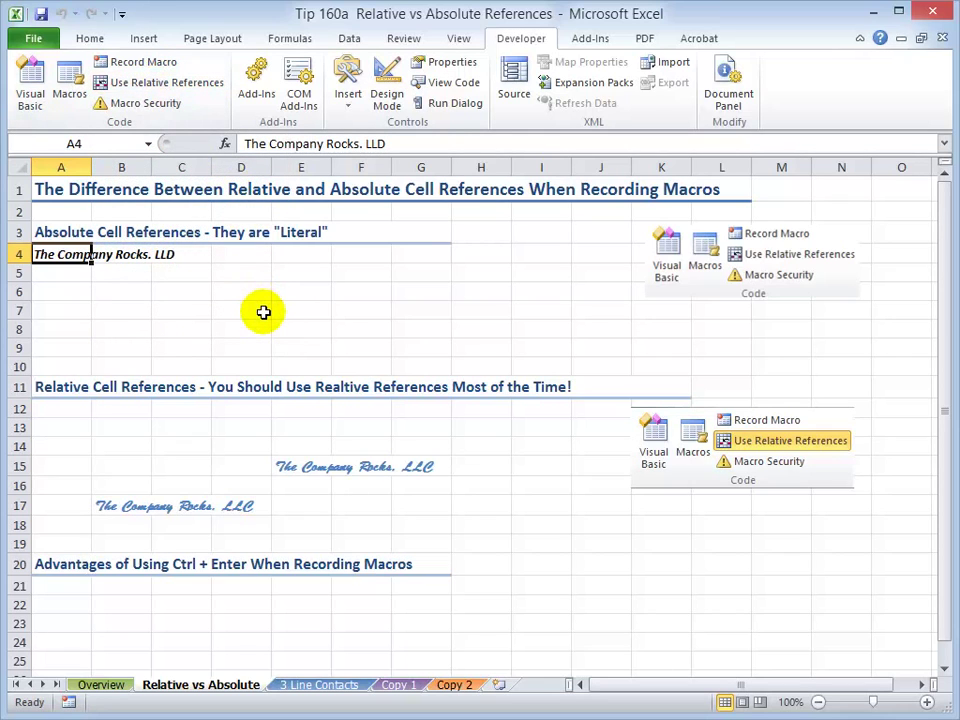
click(210, 84)
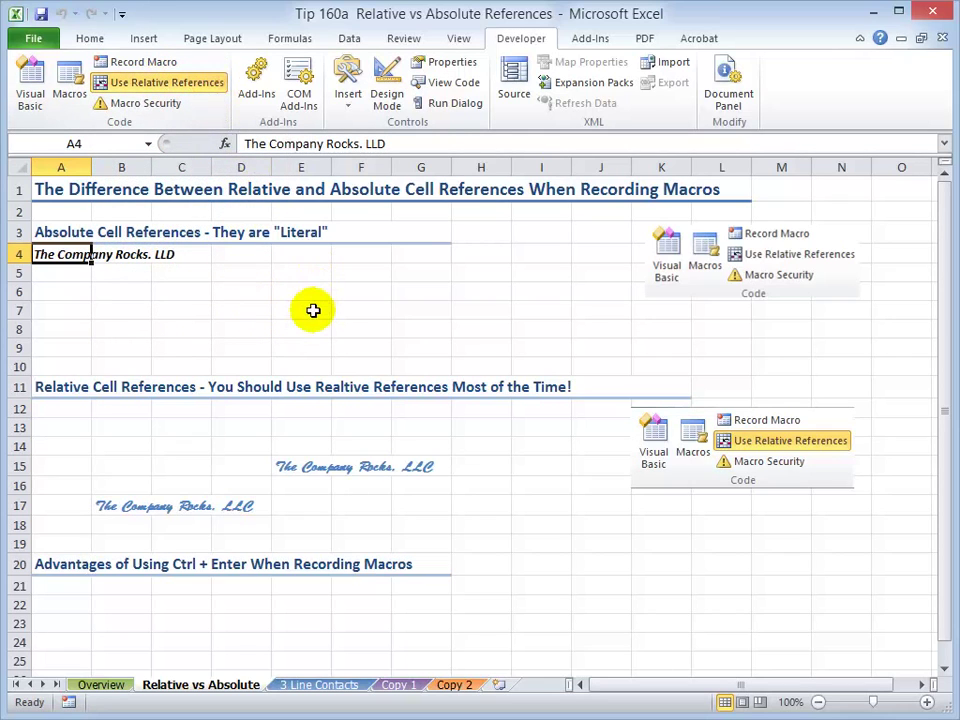
click(207, 84)
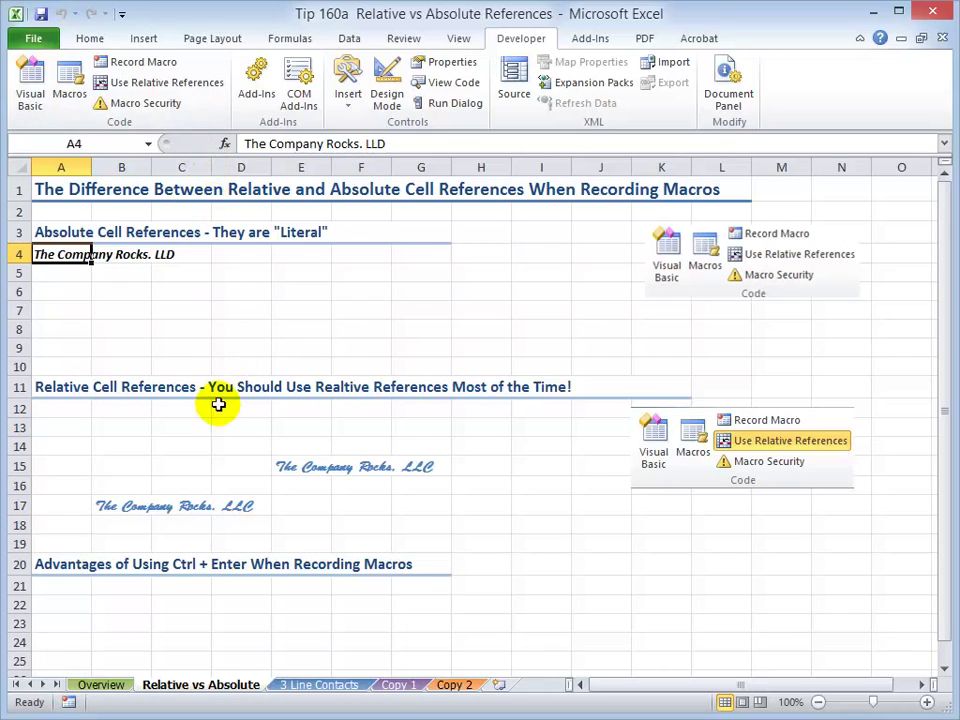
click(120, 566)
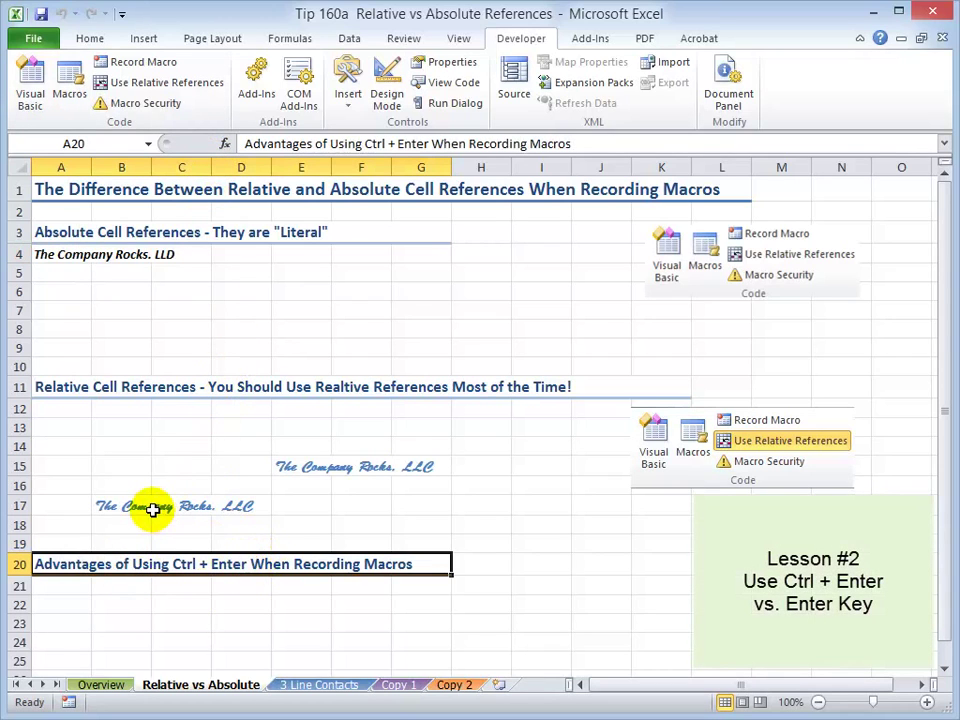
click(107, 508)
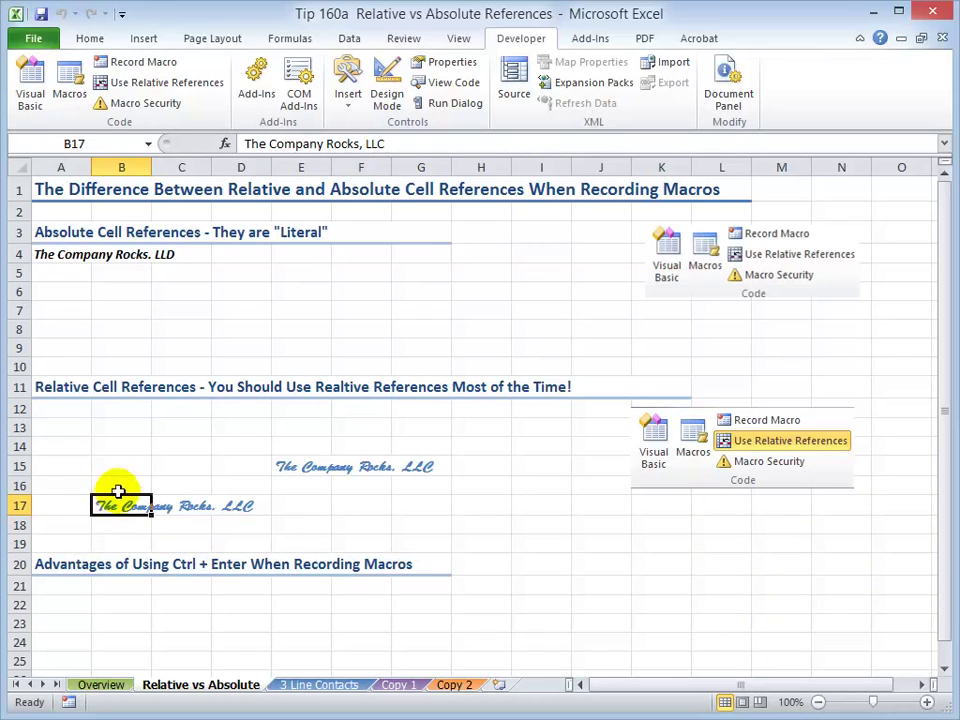
click(61, 413)
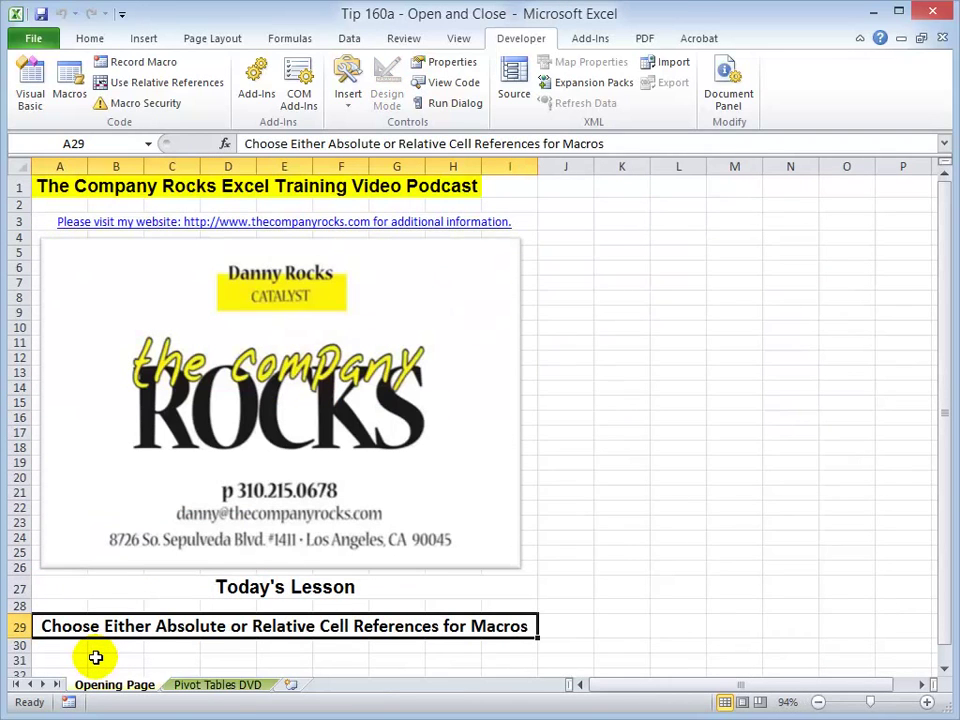
- Display the Pivot Tables DVD sheet in the Tip 160a - Open and Close workbook
click(229, 684)
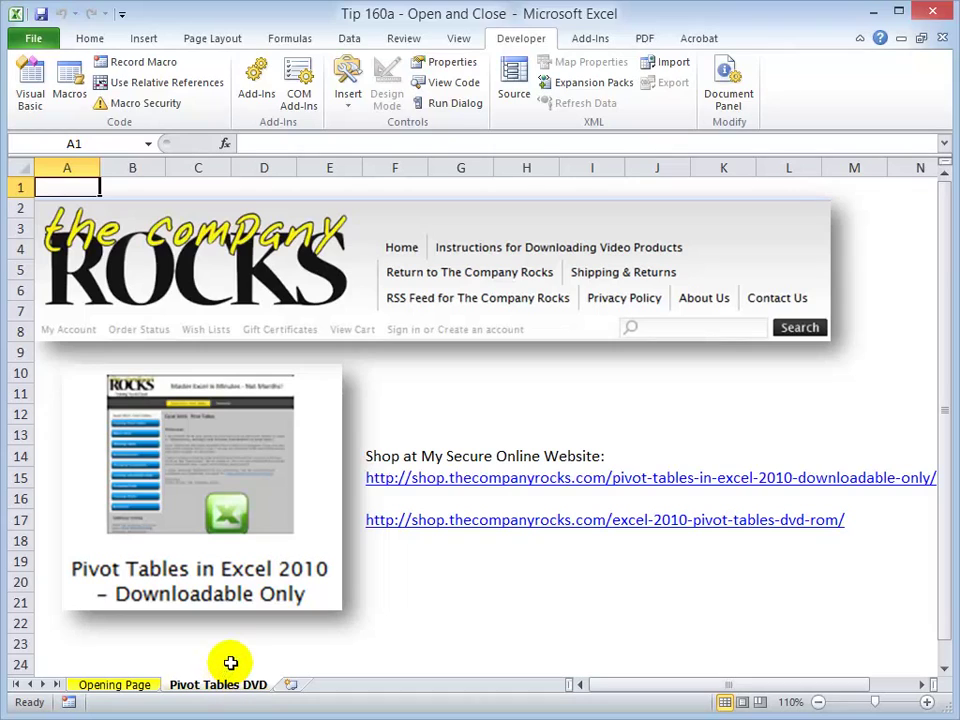